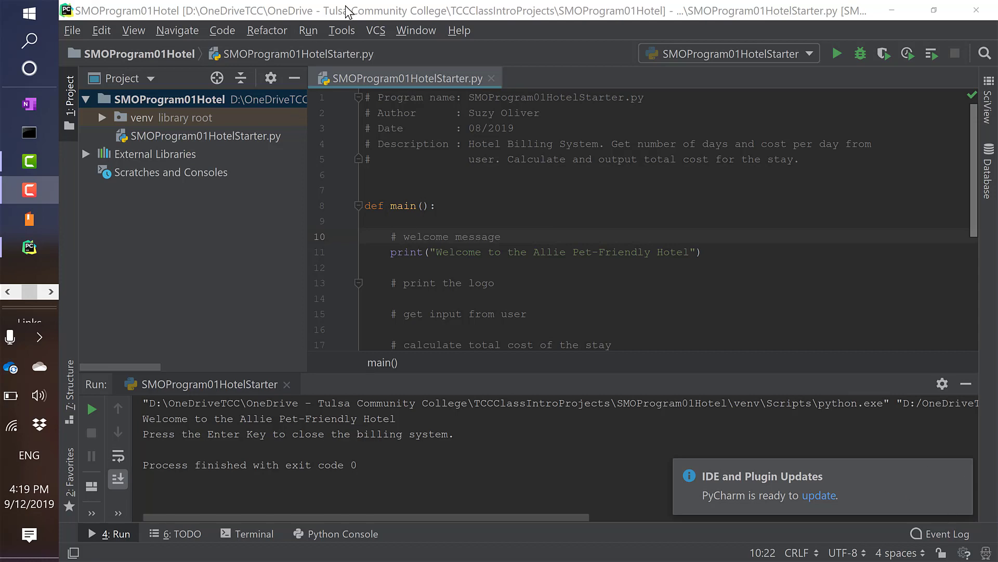
Step: Run the SMOProgram01HotelStarter program and adjust the height of its output pane
{"action": "left_click", "coordinate": [310, 36]}
{"action": "left_click", "coordinate": [308, 31]}
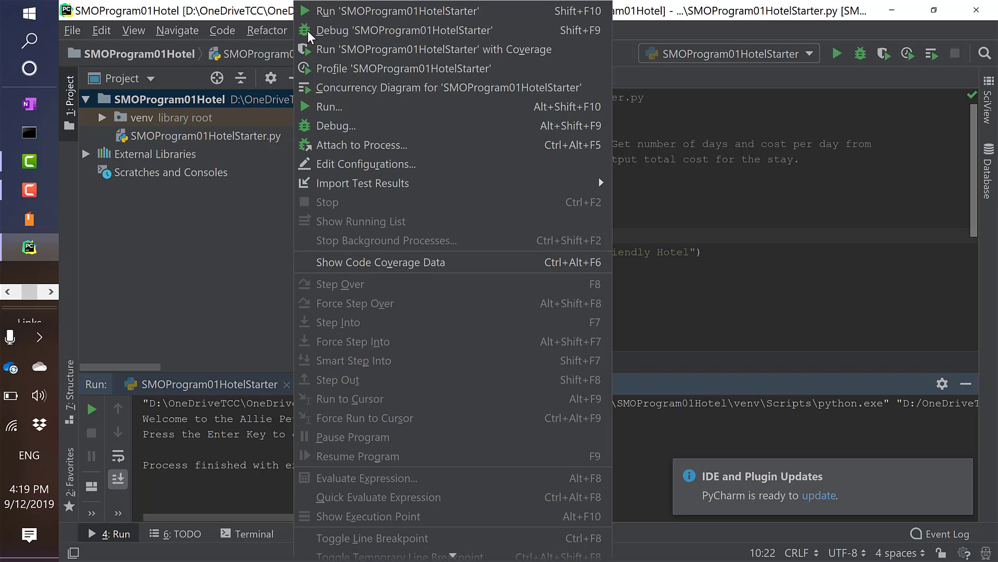
{"action": "left_click", "coordinate": [358, 11]}
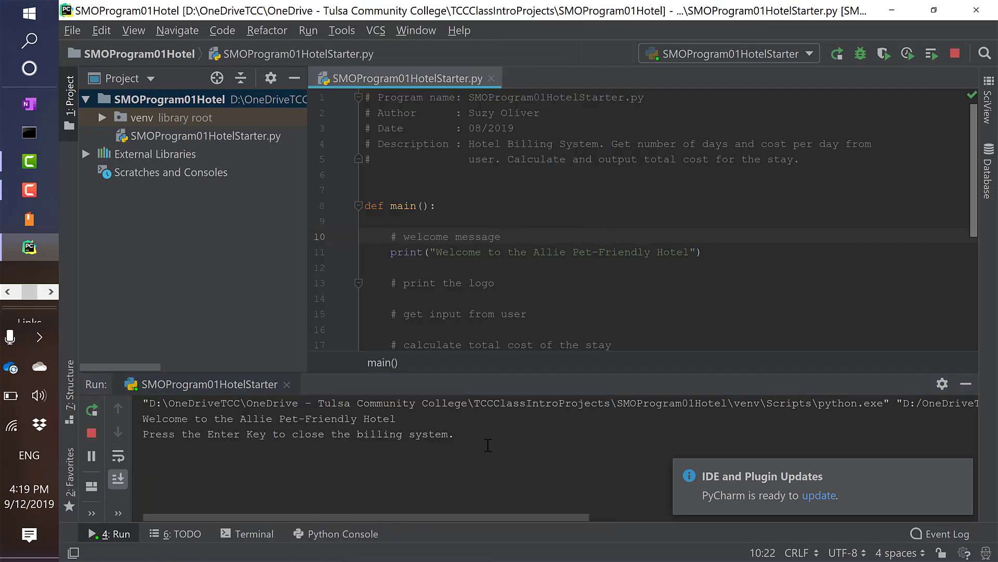
{"action": "left_click", "coordinate": [532, 437]}
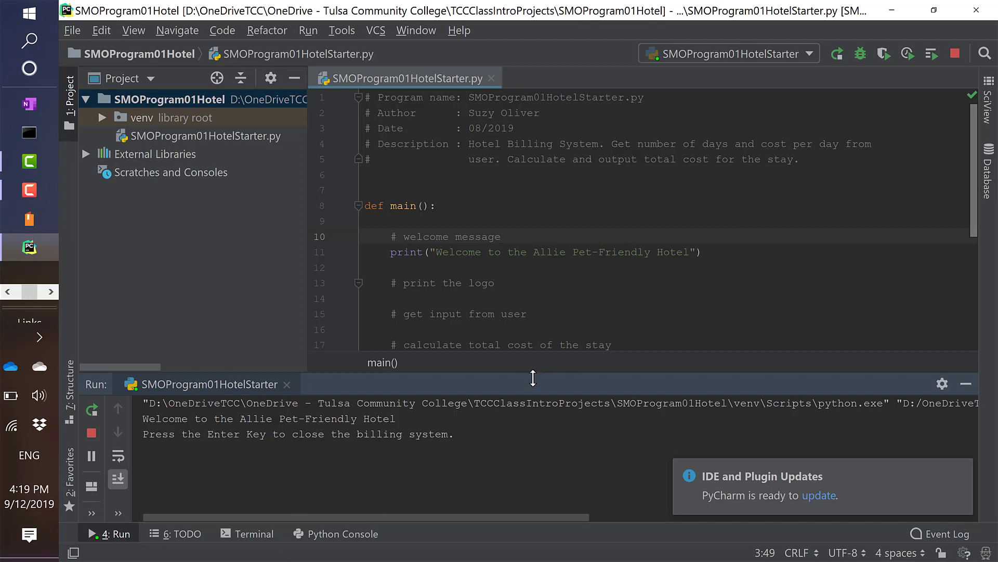
{"action": "left_click_drag", "start_coordinate": [531, 377], "coordinate": [536, 123]}
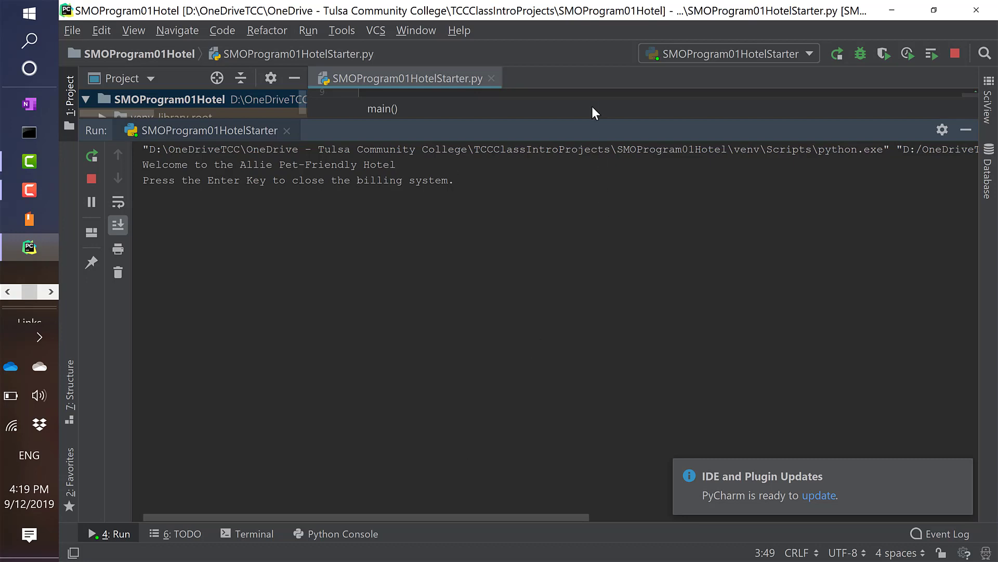
{"action": "left_click_drag", "start_coordinate": [594, 119], "coordinate": [584, 352]}
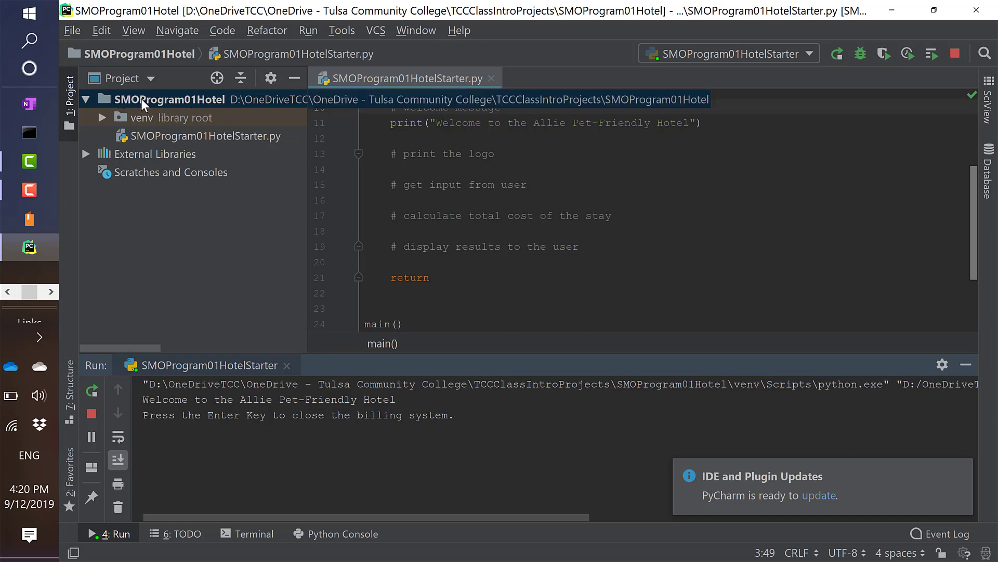
Step: Show the SMOProgram01Hotel project folder in File Explorer and open it
{"action": "right_click", "coordinate": [176, 103]}
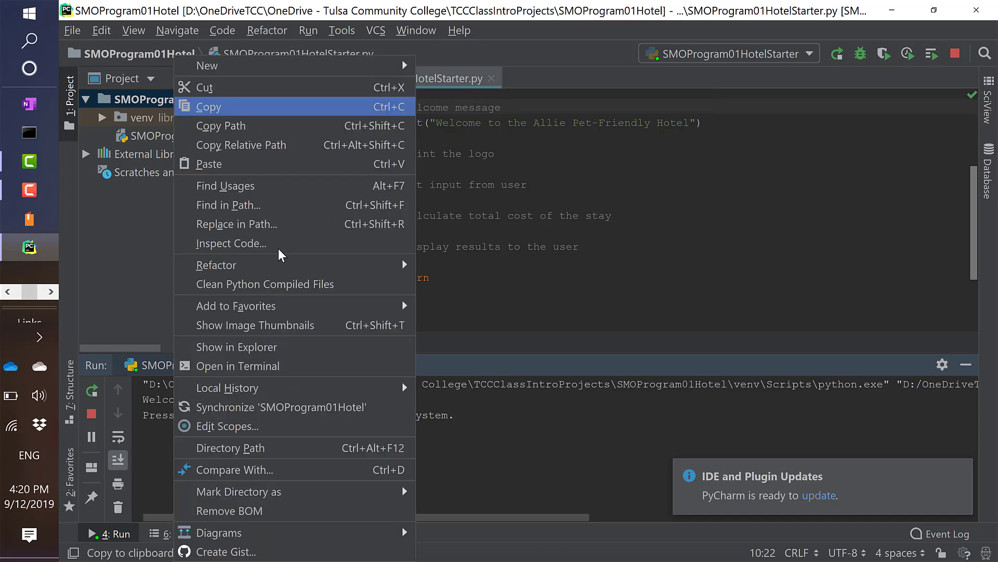
{"action": "left_click", "coordinate": [301, 352]}
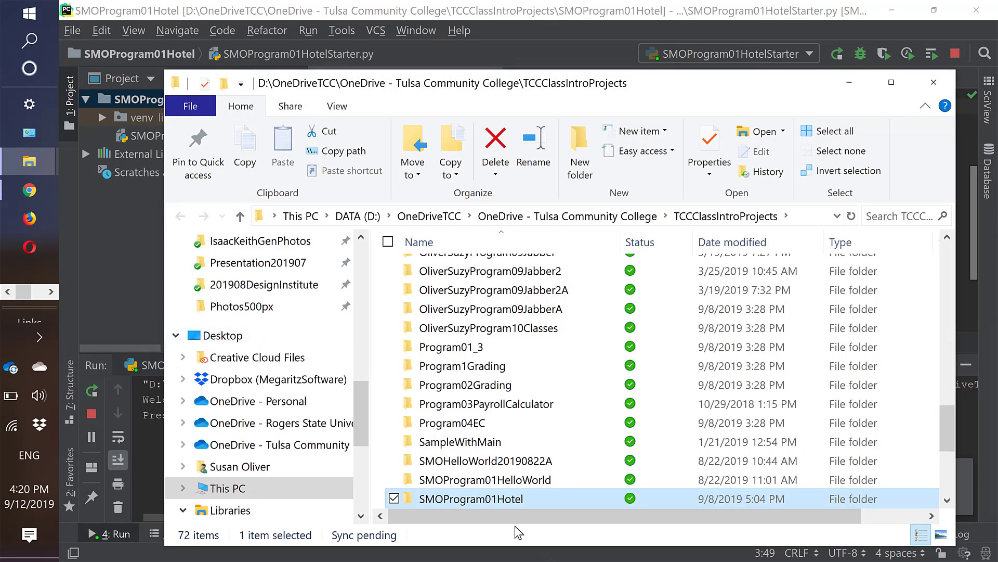
{"action": "double_click", "coordinate": [519, 499]}
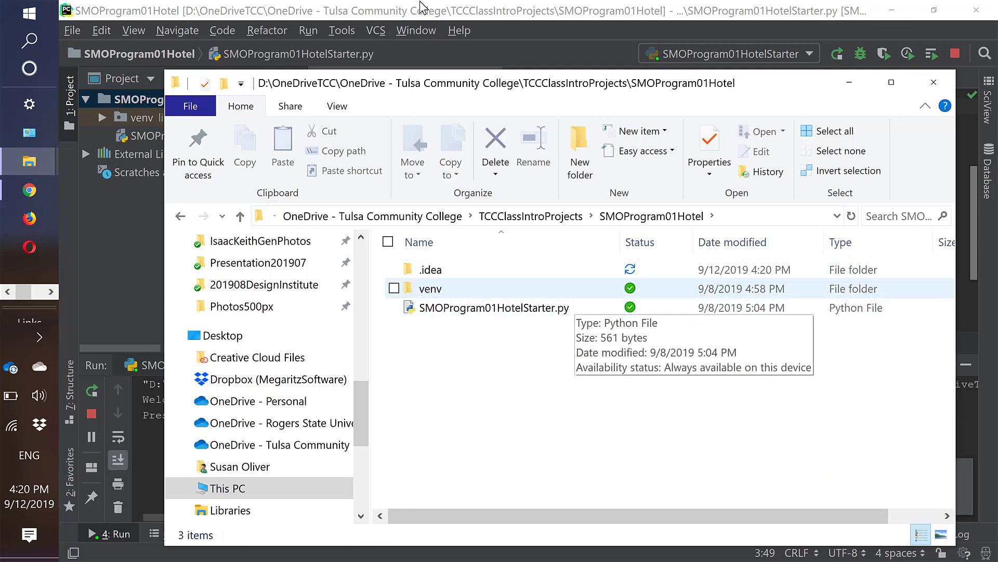
Step: Turn on file name extensions in File Explorer and copy the full path of the SMOProgram01Hotel folder
{"action": "left_click", "coordinate": [337, 107]}
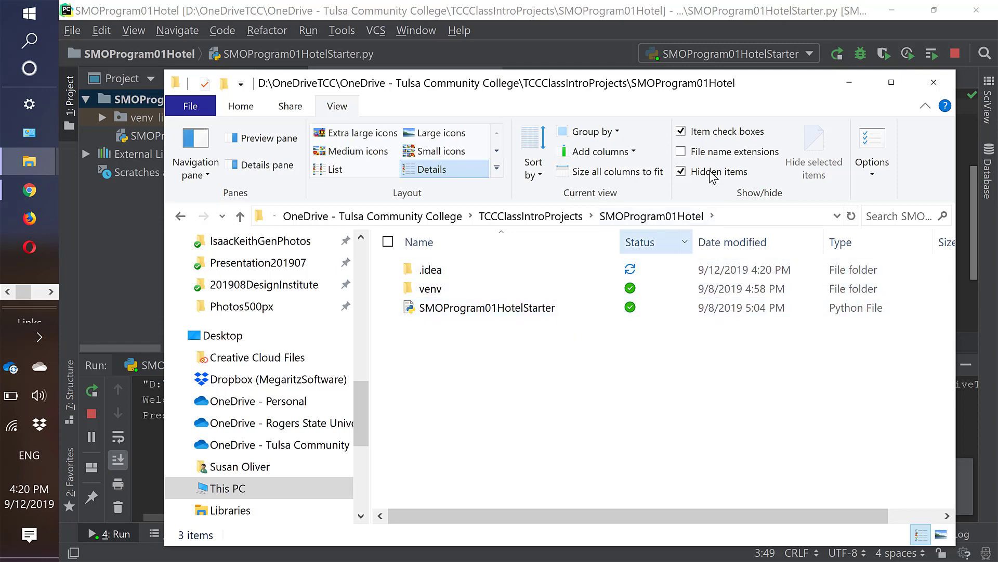
{"action": "left_click", "coordinate": [682, 152]}
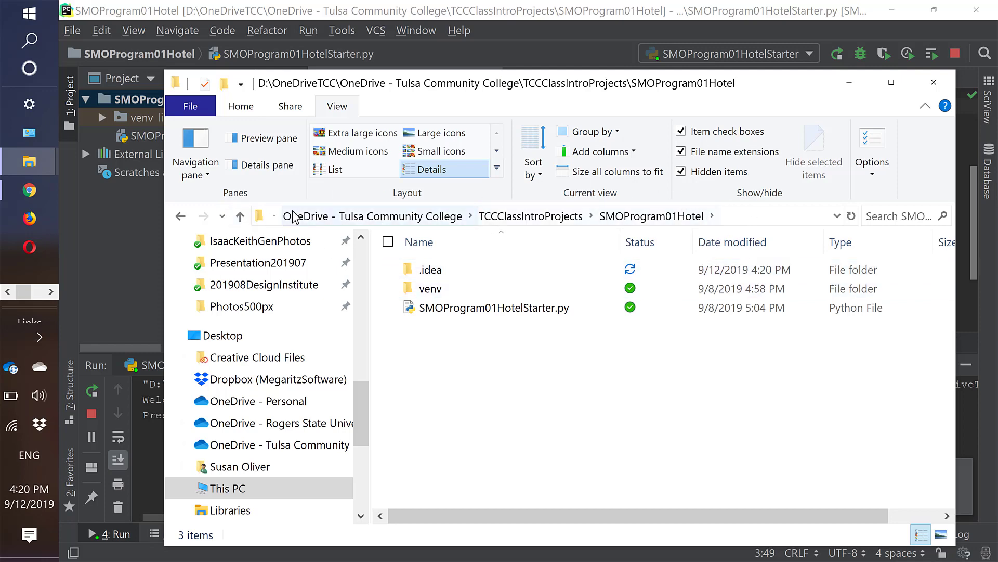
{"action": "left_click", "coordinate": [785, 215]}
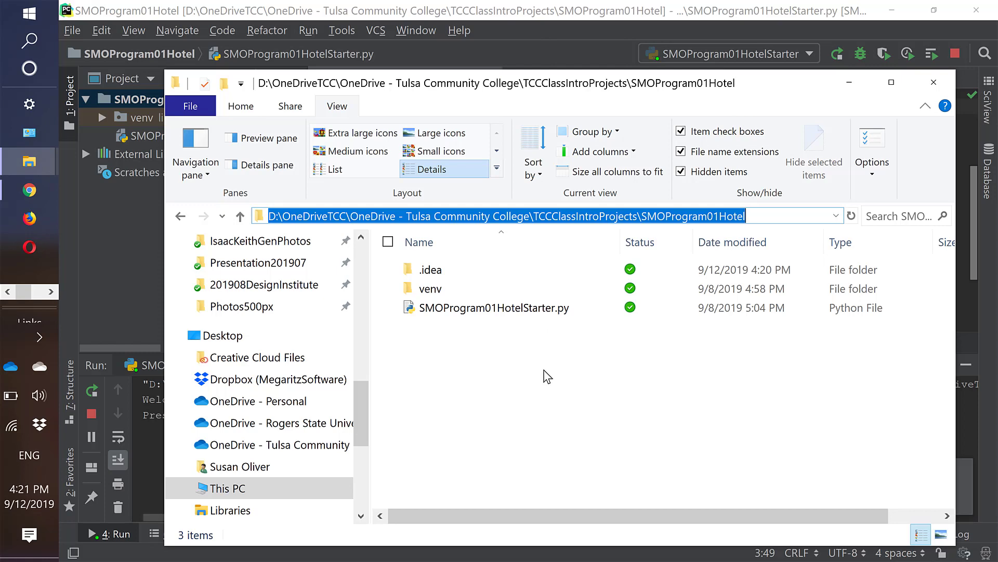
Step: Switch to Chrome and open the Resources page of the Intro to Programming course
{"action": "left_click", "coordinate": [24, 182]}
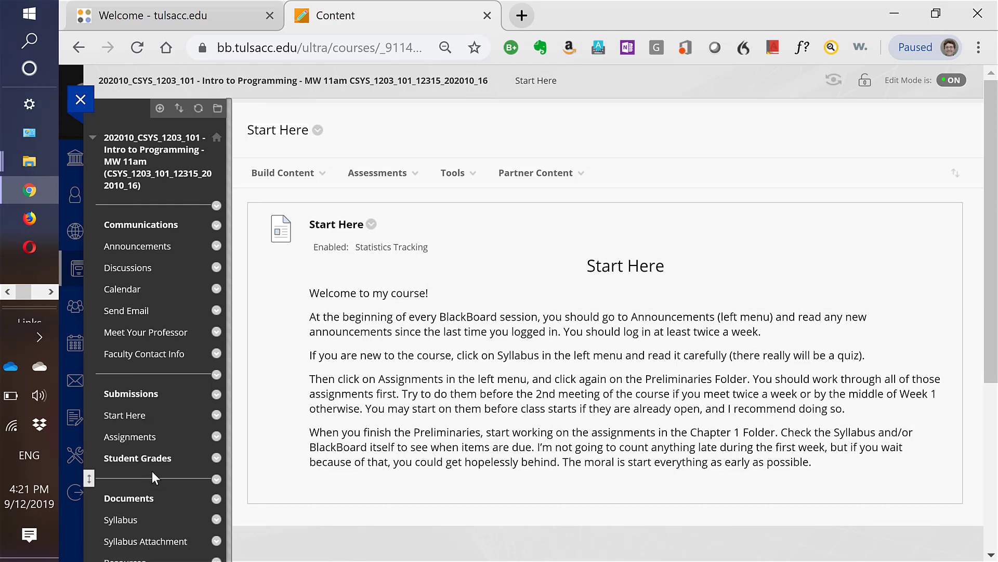
{"action": "scroll", "coordinate": [152, 468], "scroll_direction": "down", "scroll_amount": 2}
{"action": "scroll", "coordinate": [153, 468], "scroll_direction": "down", "scroll_amount": 1}
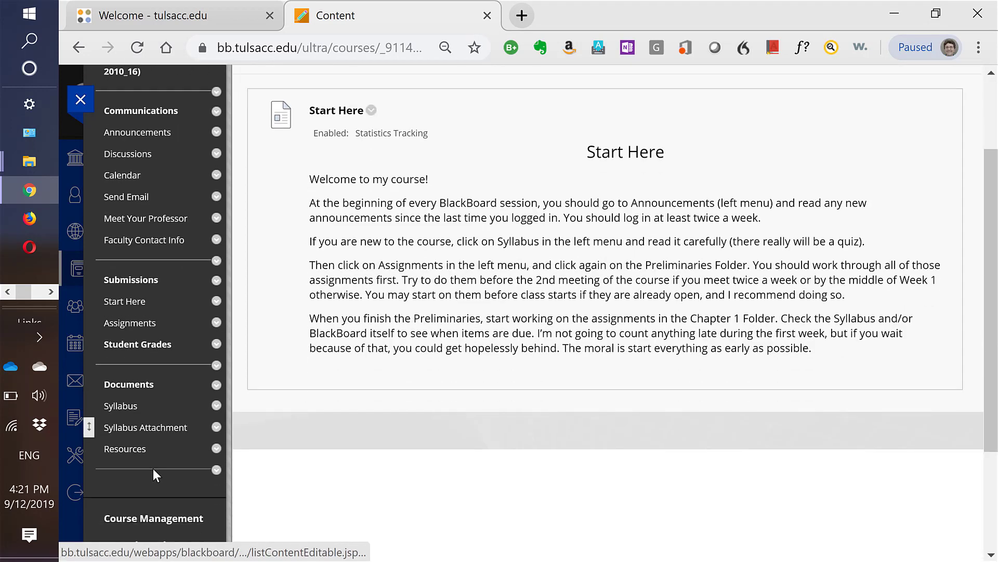
{"action": "left_click", "coordinate": [131, 430]}
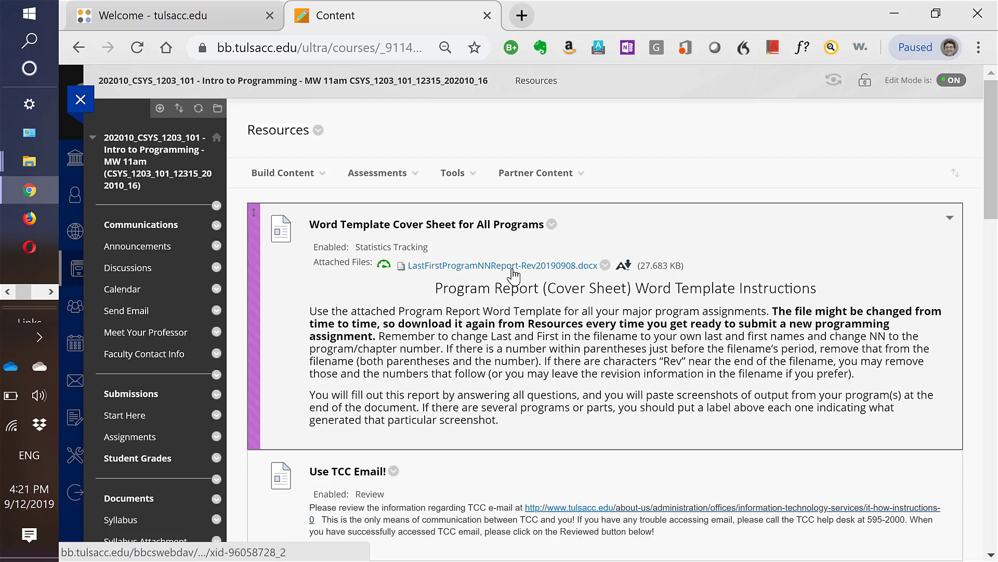
Step: Start saving the linked LastFirstProgramNNReport-Rev20190908.docx, choosing the SMOProgram01Hotel folder by its copied path and All Files as the type
{"action": "right_click", "coordinate": [483, 271]}
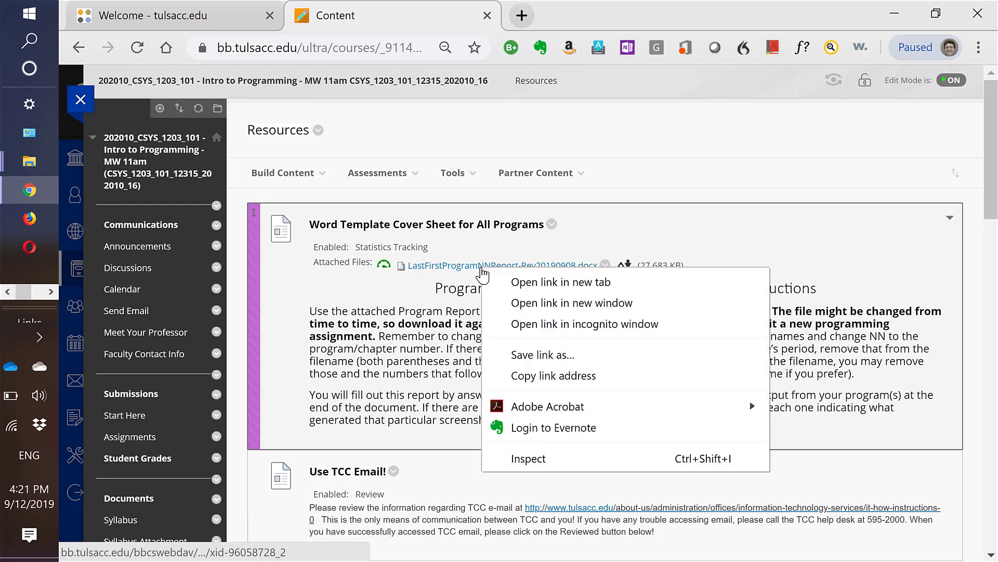
{"action": "left_click", "coordinate": [524, 354]}
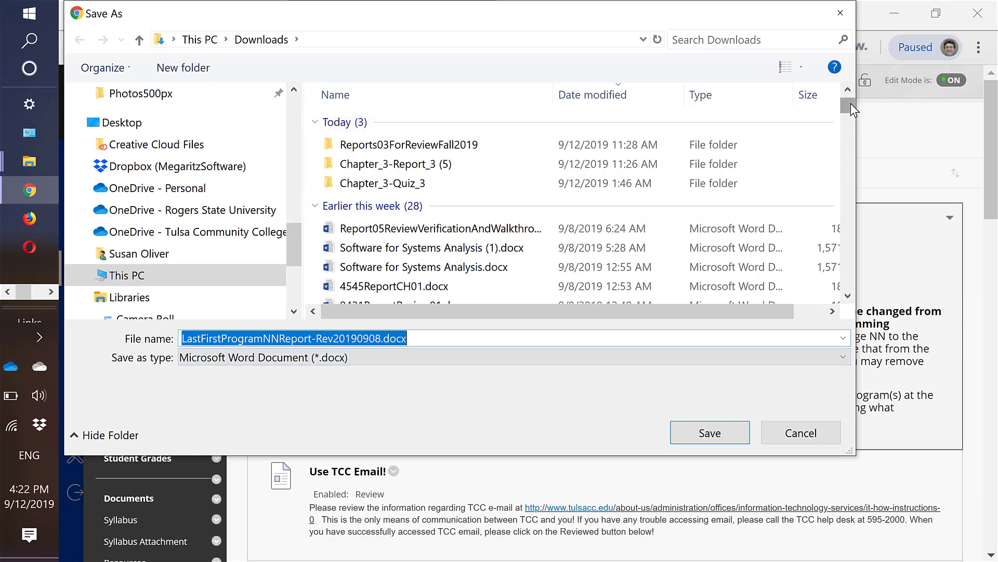
{"action": "left_click", "coordinate": [408, 42]}
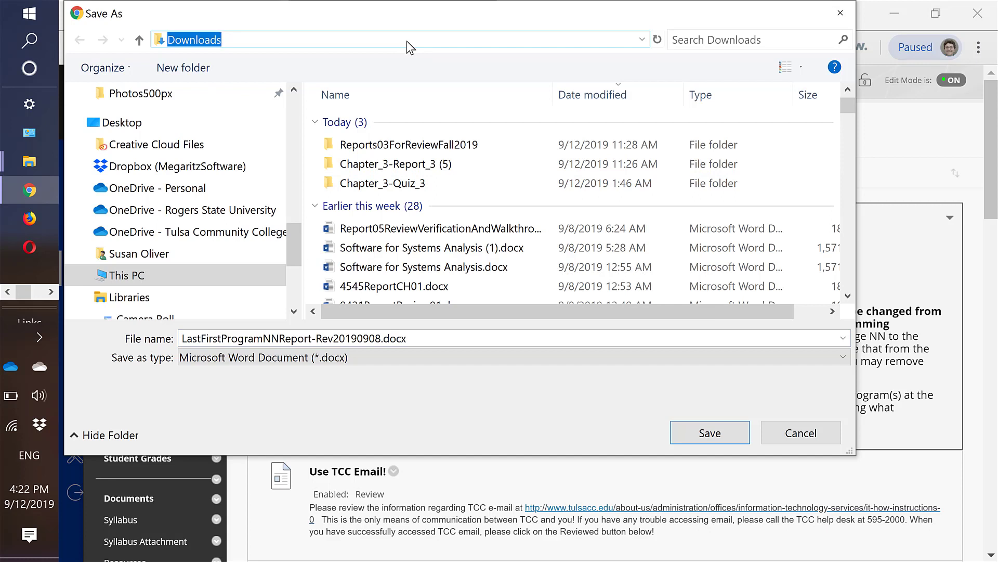
{"action": "key", "text": "ctrl+v"}
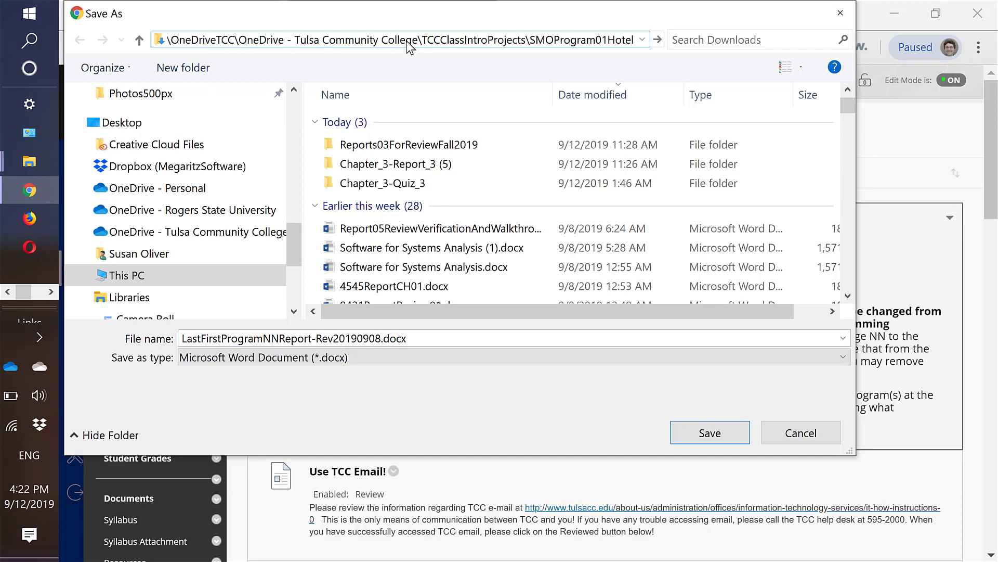
{"action": "key", "text": "Return"}
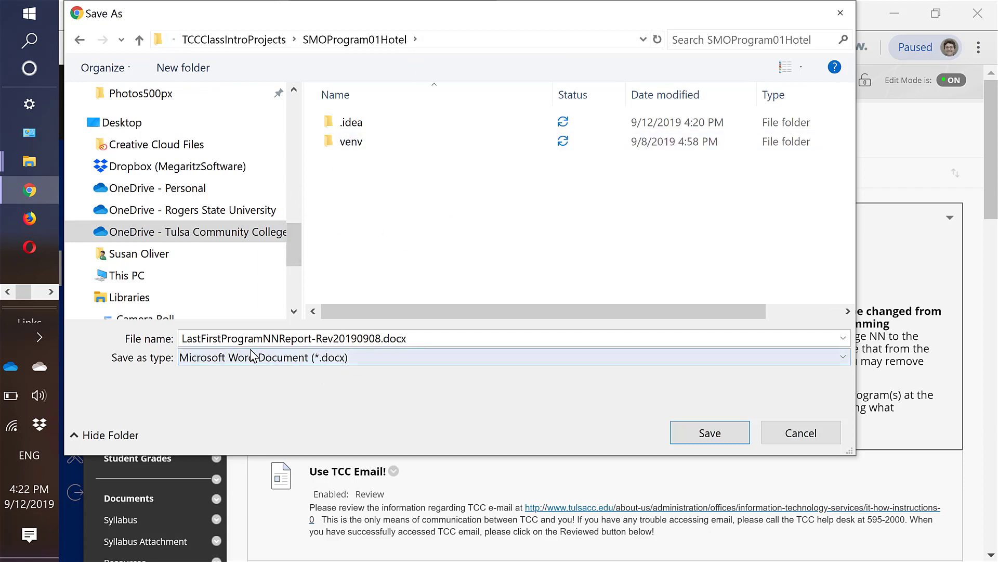
{"action": "left_click", "coordinate": [260, 358]}
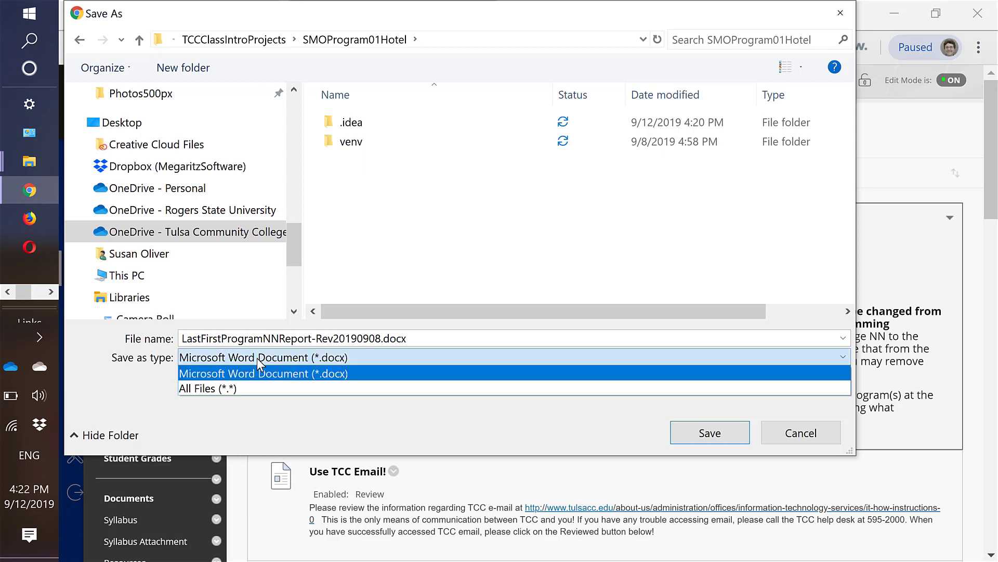
{"action": "left_click", "coordinate": [219, 389]}
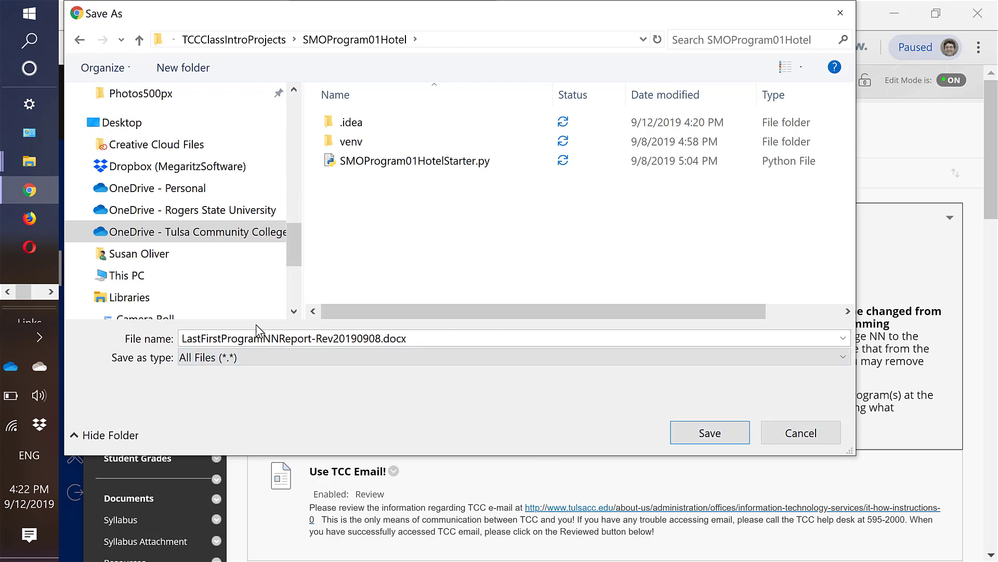
Step: In the file name, replace LastFirst with the student's last and first name and NN with 01, and save the report template
{"action": "double_click", "coordinate": [222, 338]}
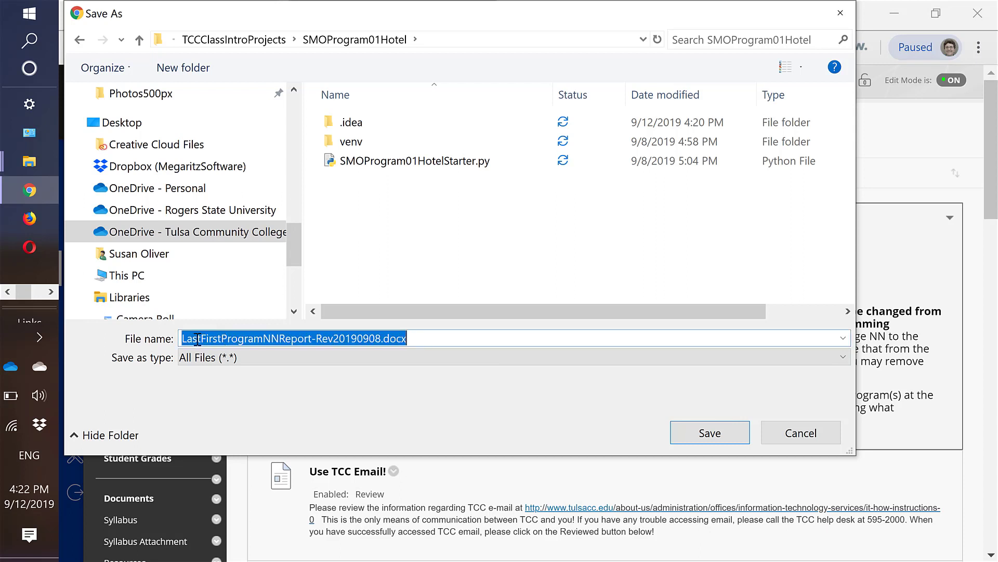
{"action": "left_click", "coordinate": [222, 339]}
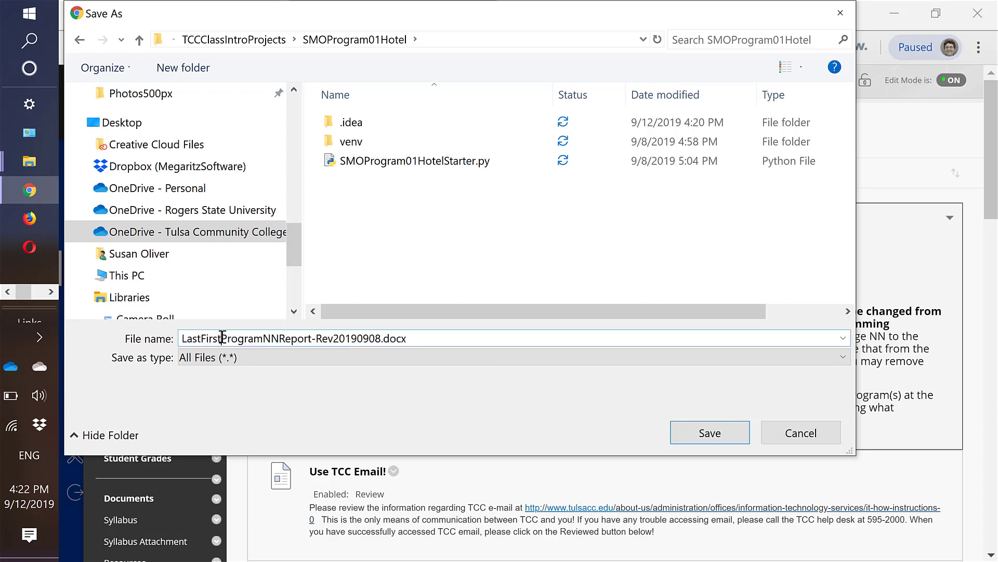
{"action": "key", "text": "shift+Home"}
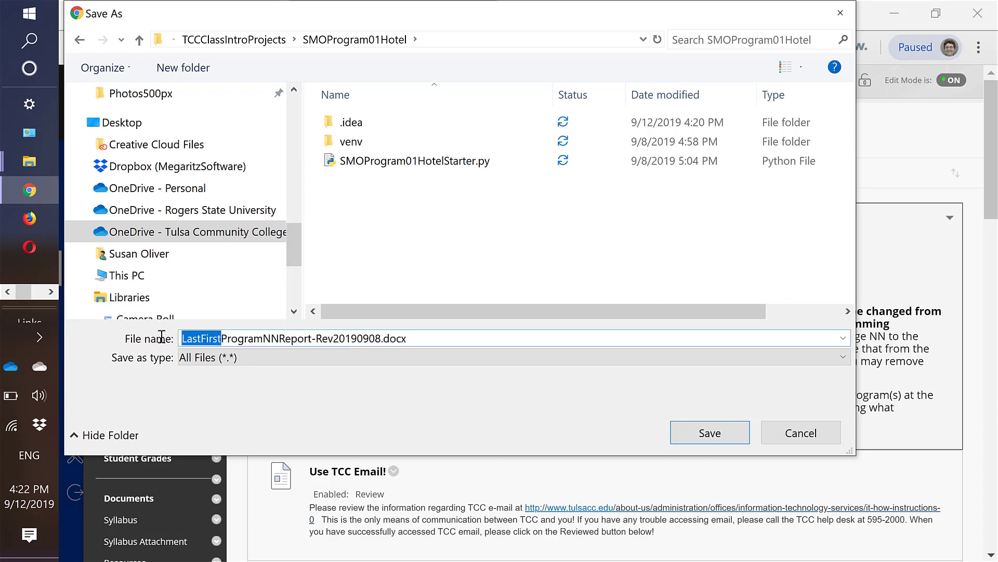
{"action": "type", "text": "OliverSuzy"}
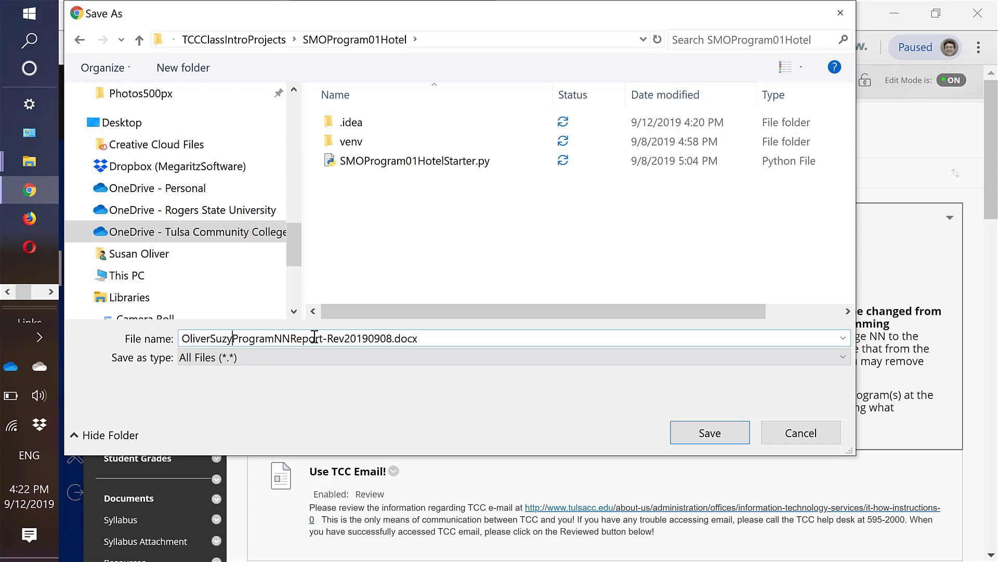
{"action": "left_click", "coordinate": [291, 338]}
{"action": "key", "text": "BackSpace"}
{"action": "key", "text": "BackSpace"}
{"action": "type", "text": "01"}
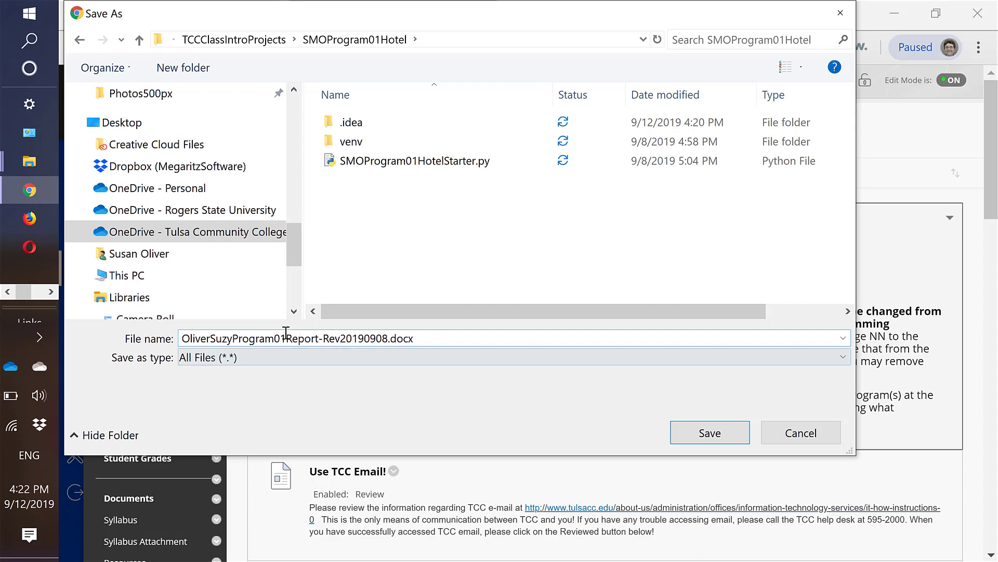
{"action": "left_click", "coordinate": [708, 434]}
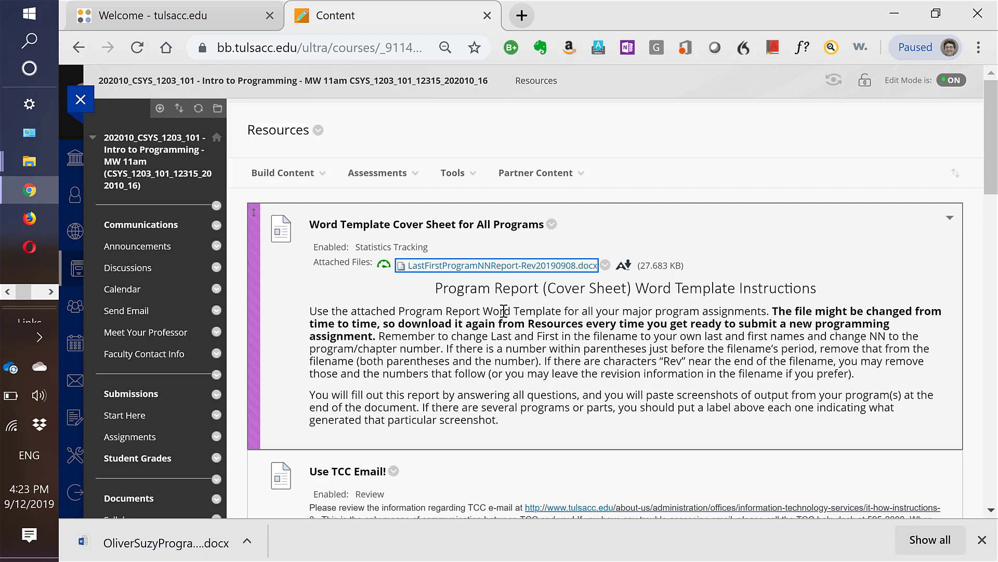
Step: Open the downloaded Program01 report in Word and check the SMOProgram01Hotel folder in File Explorer for the saved file
{"action": "left_click", "coordinate": [154, 531]}
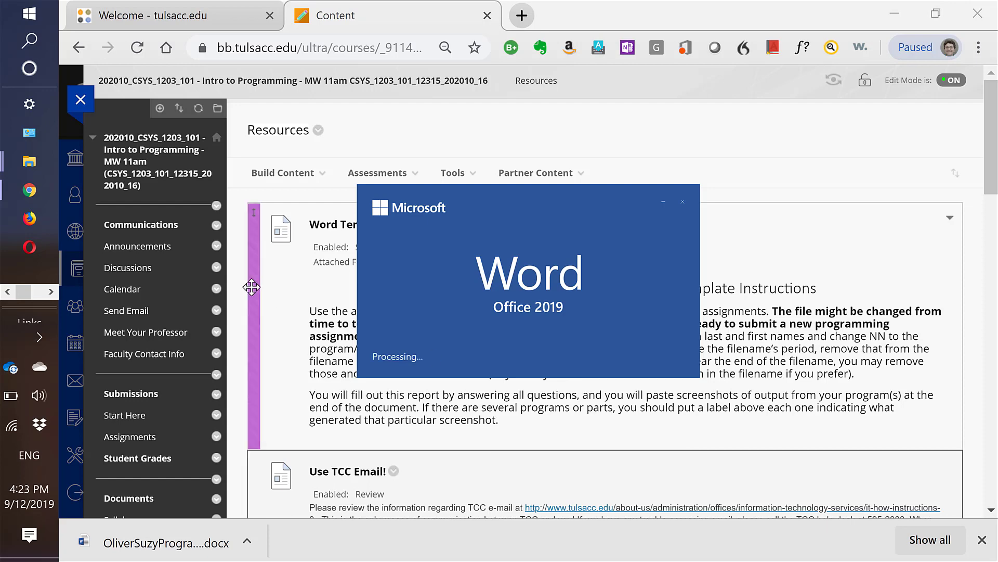
{"action": "mouse_move", "coordinate": [26, 165]}
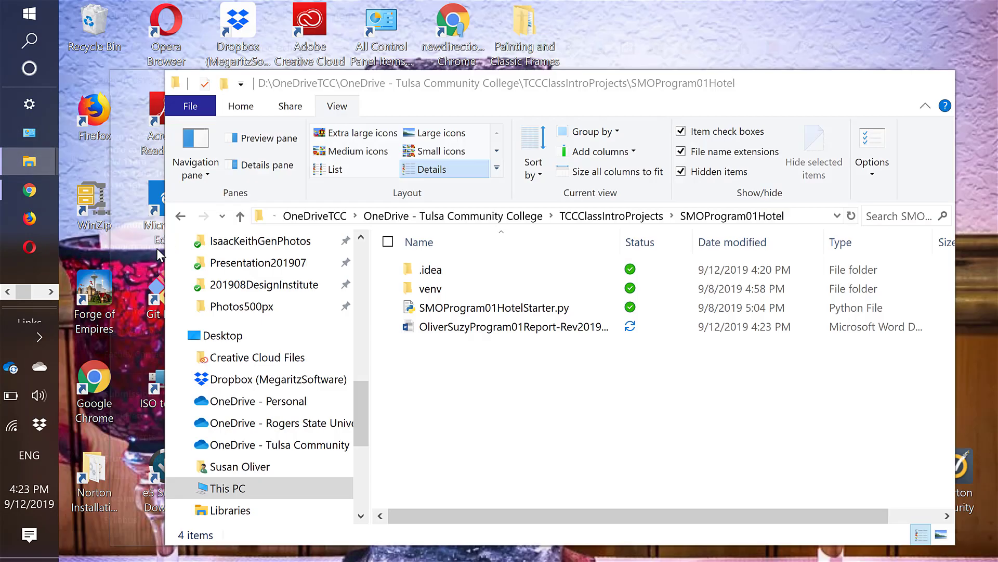
{"action": "left_click", "coordinate": [158, 249]}
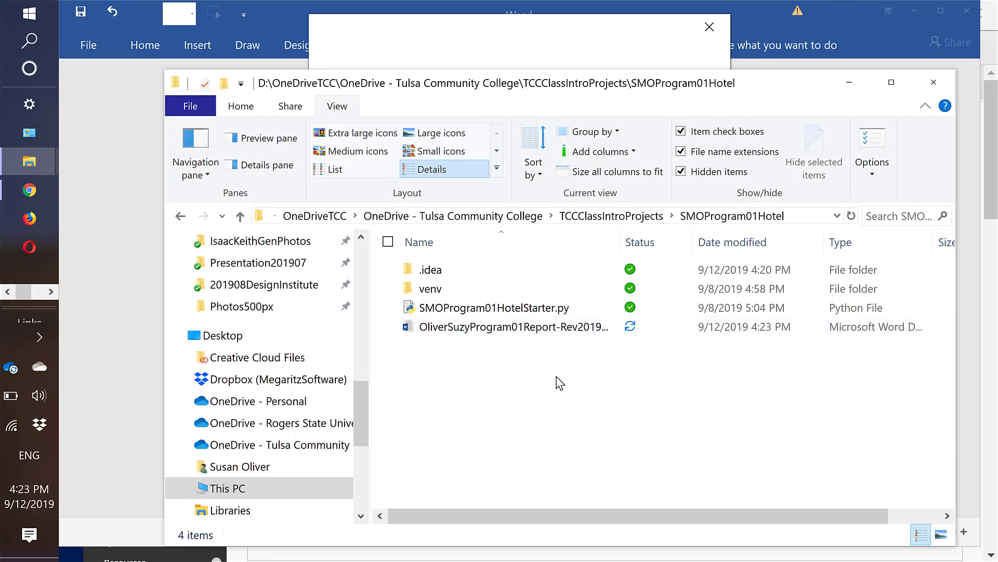
Step: Switch to Word and dismiss the Microsoft sign-in dialog to reach the Program01 report document
{"action": "key", "text": "alt+Tab"}
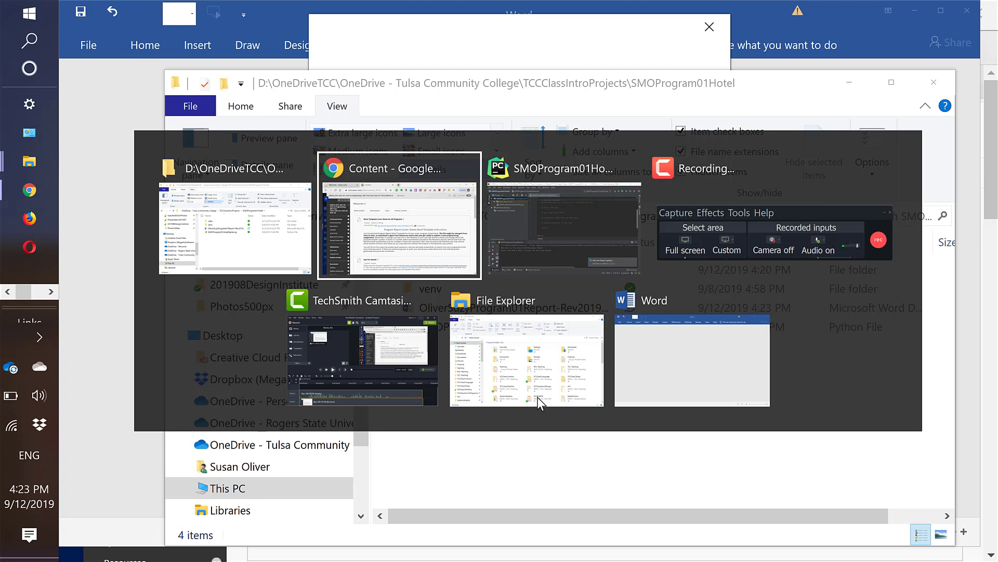
{"action": "key", "text": "alt+Tab"}
{"action": "key", "text": "alt+Tab"}
{"action": "key", "text": "alt+Tab"}
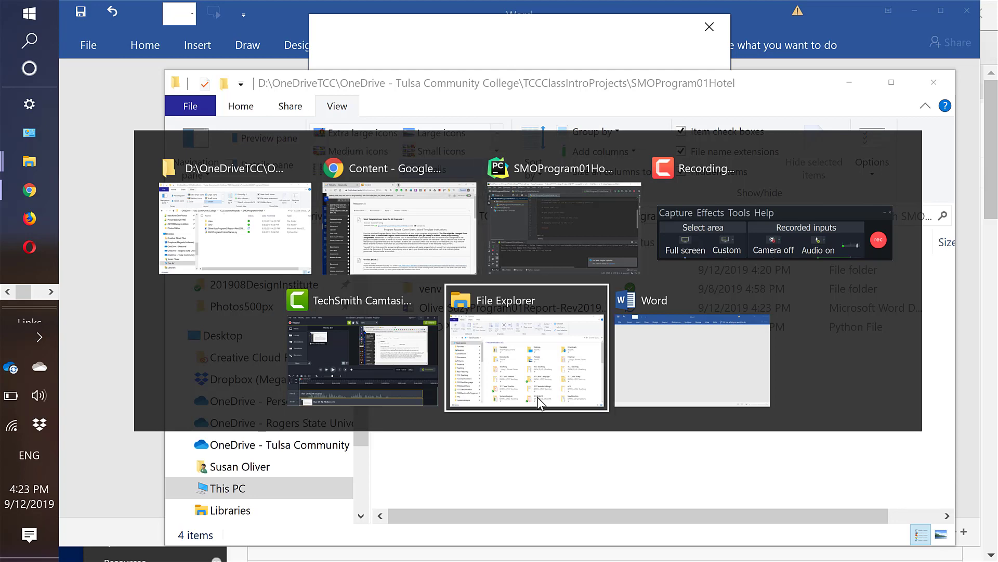
{"action": "key", "text": "alt+Tab"}
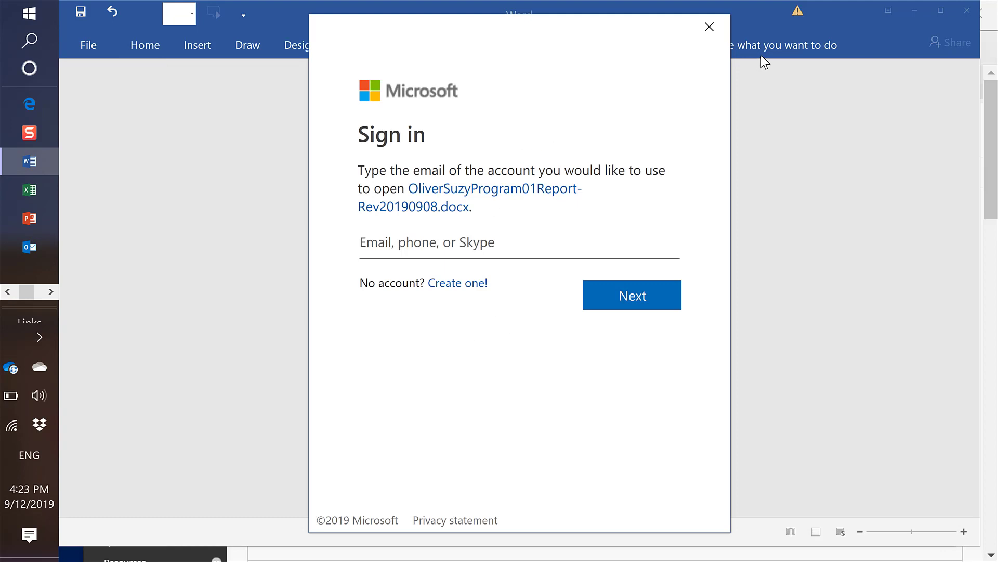
{"action": "left_click", "coordinate": [709, 26]}
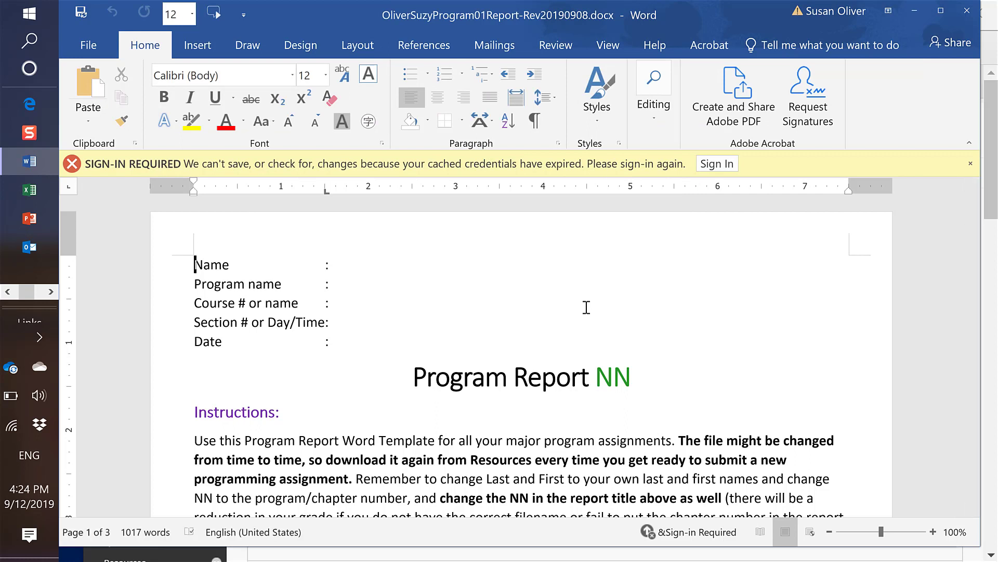
Step: Read through the Program01 report's questions, from the choice of assignments to making it a better real-world program
{"action": "key", "text": "alt+Tab"}
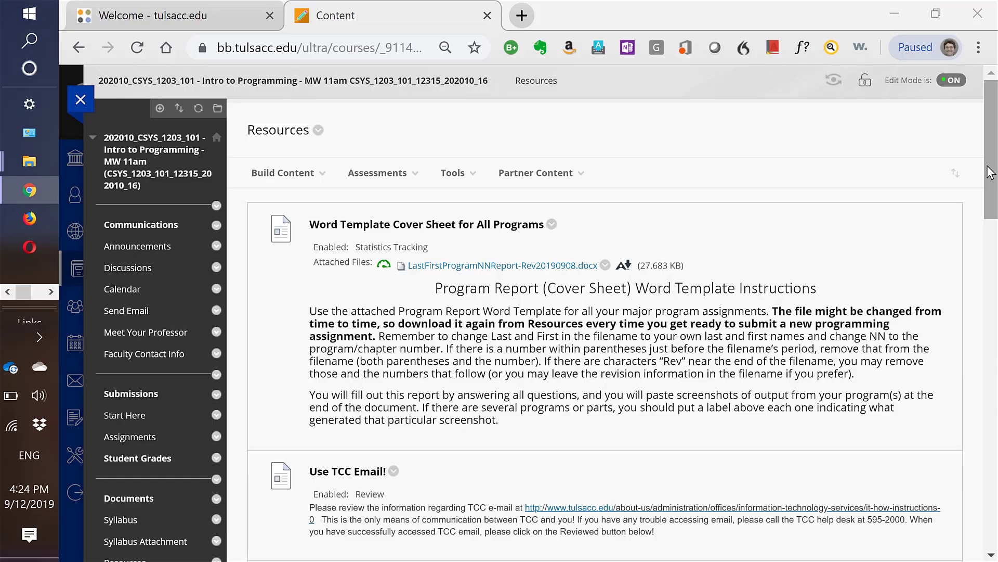
{"action": "key", "text": "alt+Tab"}
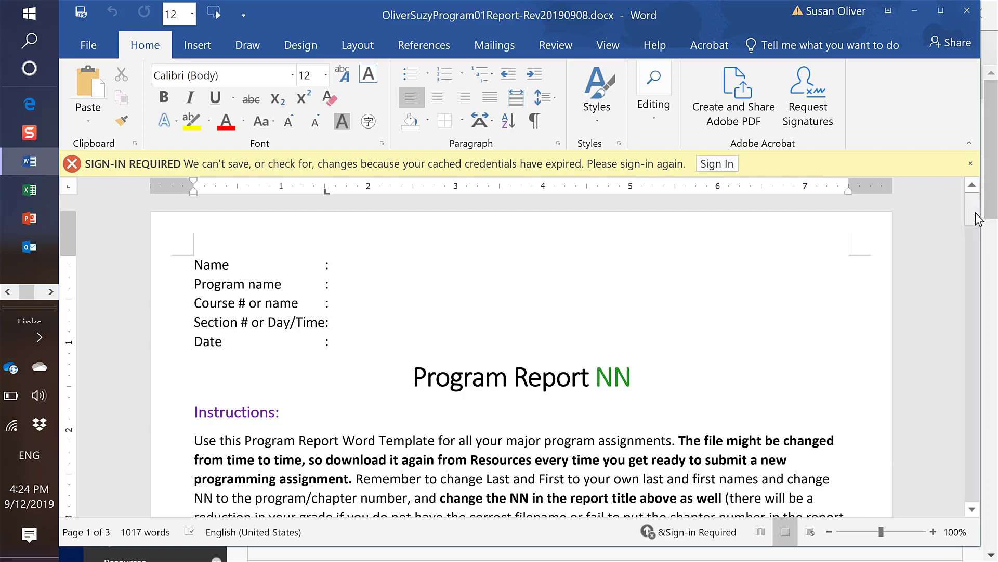
{"action": "left_click_drag", "start_coordinate": [974, 216], "coordinate": [975, 281]}
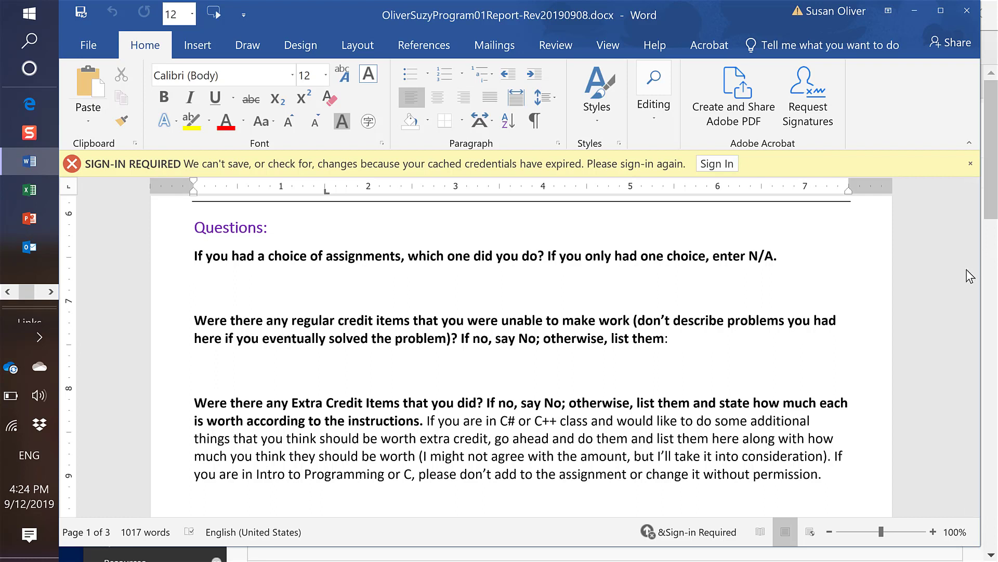
{"action": "left_click_drag", "start_coordinate": [972, 272], "coordinate": [391, 384]}
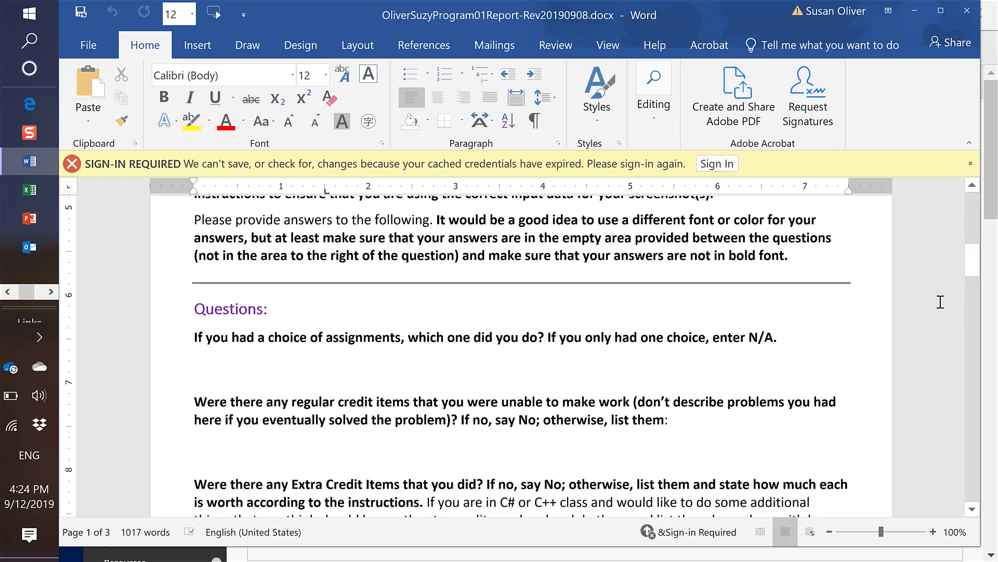
{"action": "left_click", "coordinate": [973, 260]}
{"action": "left_click_drag", "start_coordinate": [973, 263], "coordinate": [976, 287]}
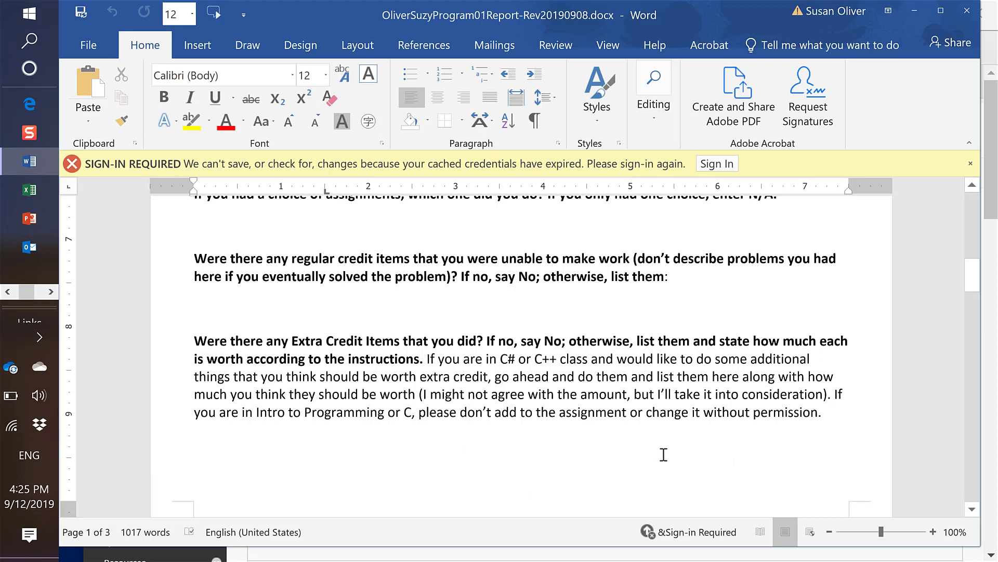
{"action": "left_click_drag", "start_coordinate": [974, 279], "coordinate": [987, 321]}
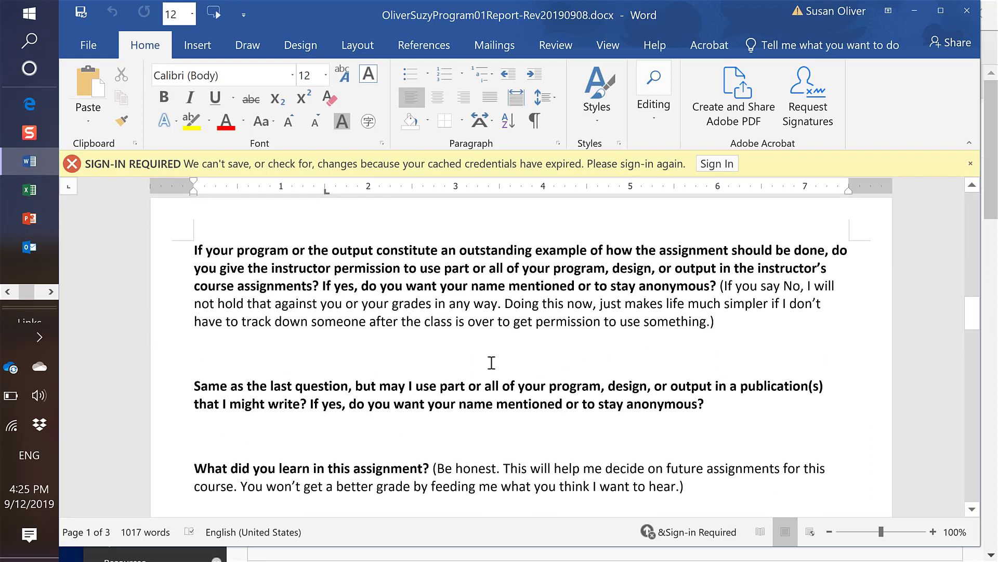
{"action": "left_click", "coordinate": [204, 361]}
{"action": "left_click_drag", "start_coordinate": [968, 319], "coordinate": [975, 350]}
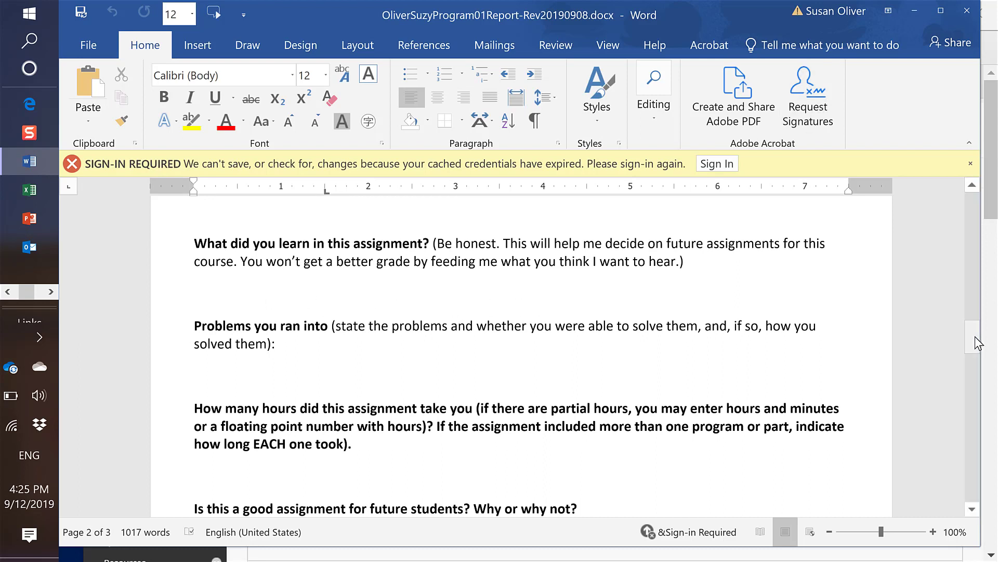
{"action": "left_click_drag", "start_coordinate": [975, 341], "coordinate": [976, 351]}
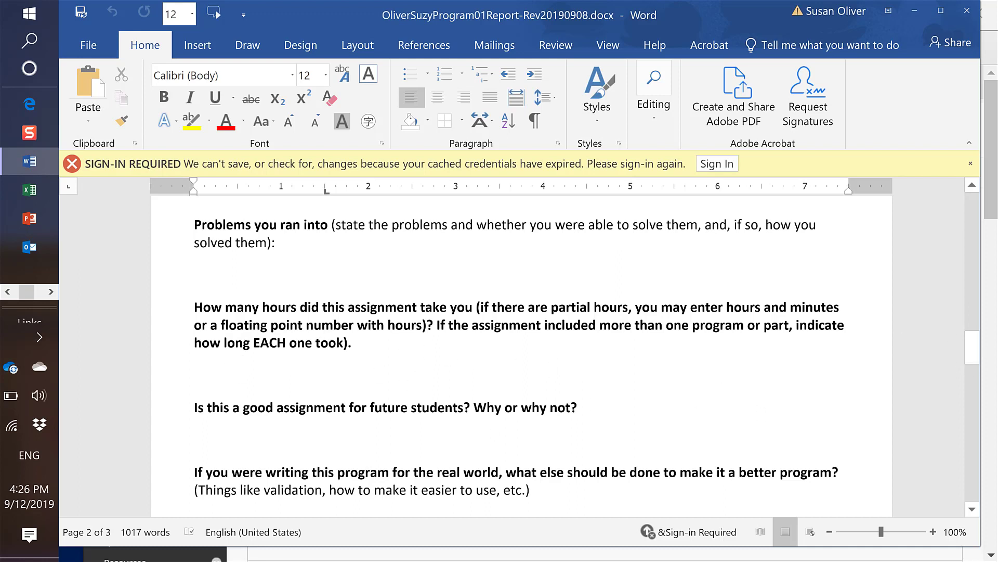
{"action": "left_click_drag", "start_coordinate": [975, 352], "coordinate": [975, 363]}
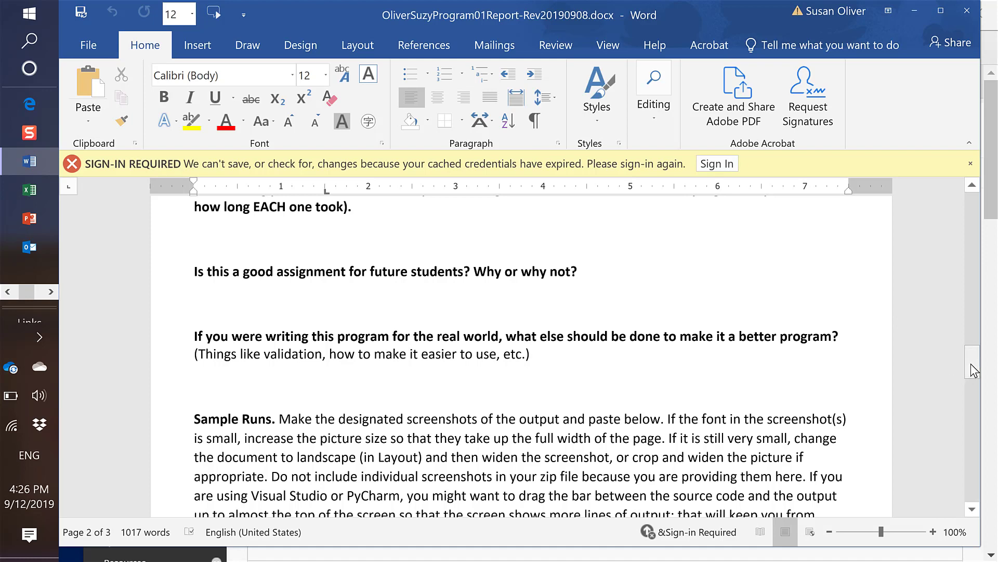
Step: Review the Sample Runs screenshot instructions and continue to the end of the report
{"action": "left_click_drag", "start_coordinate": [972, 364], "coordinate": [969, 378]}
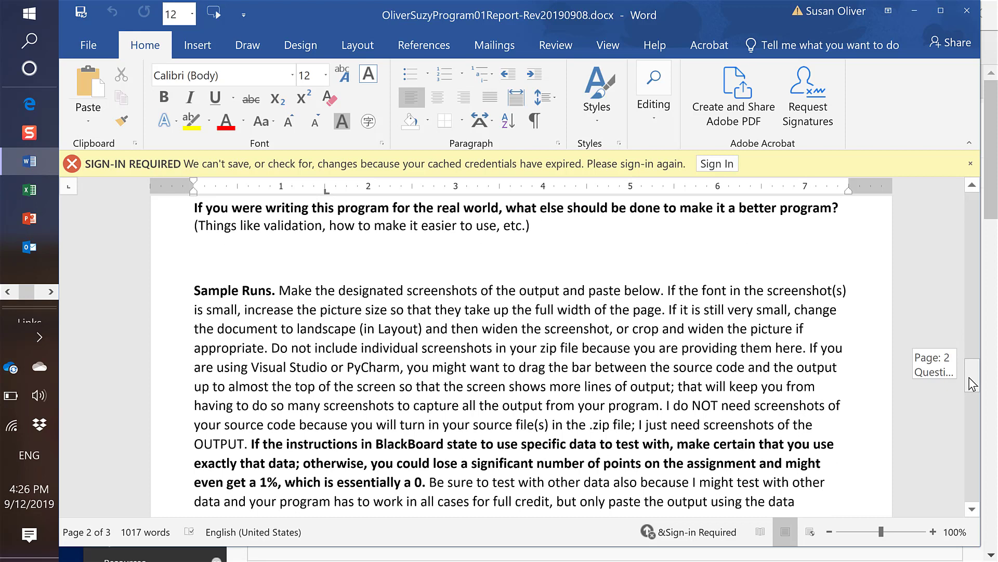
{"action": "left_click_drag", "start_coordinate": [970, 379], "coordinate": [970, 386]}
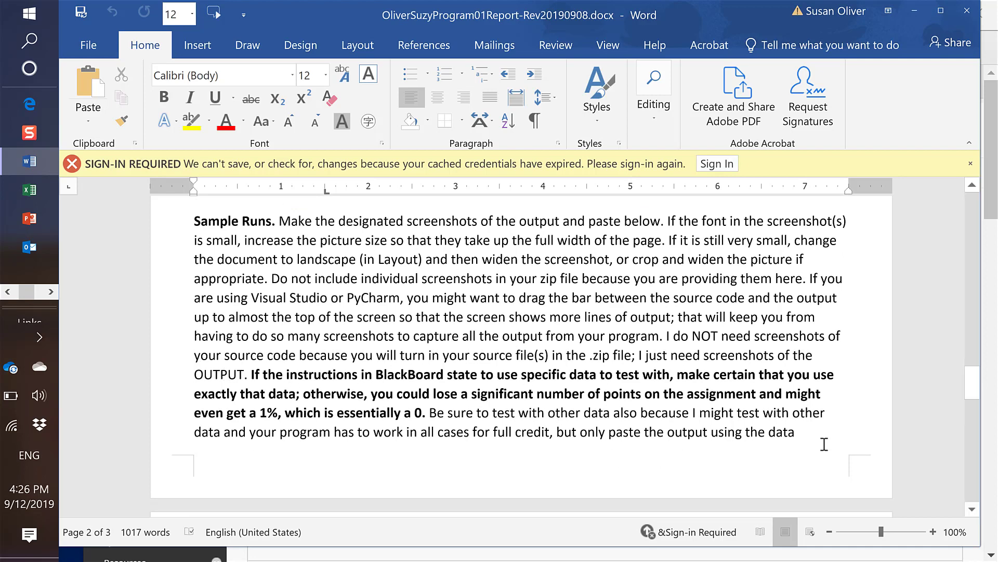
{"action": "left_click", "coordinate": [975, 386]}
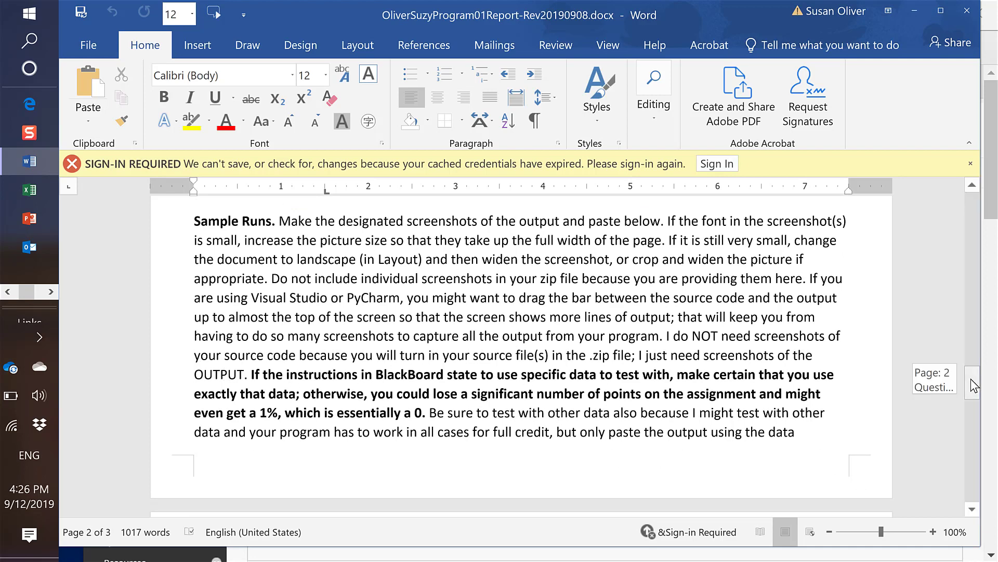
{"action": "left_click_drag", "start_coordinate": [974, 386], "coordinate": [974, 385]}
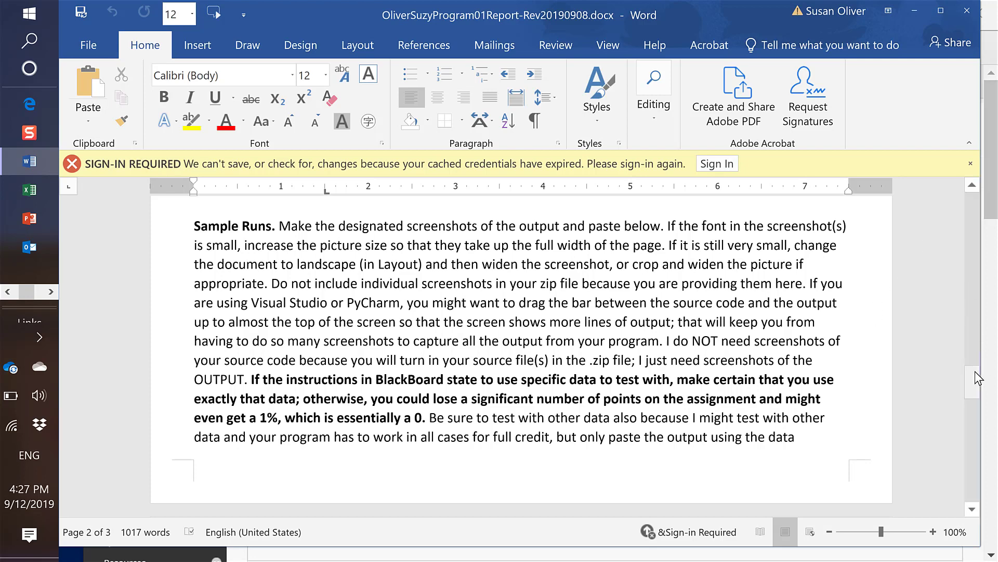
{"action": "left_click_drag", "start_coordinate": [976, 378], "coordinate": [975, 404]}
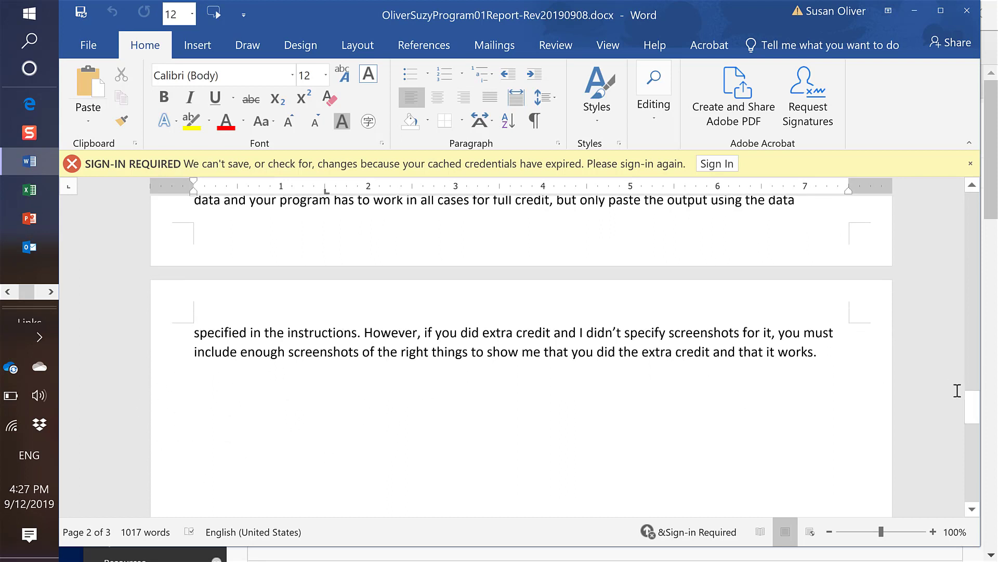
{"action": "left_click_drag", "start_coordinate": [971, 410], "coordinate": [973, 504]}
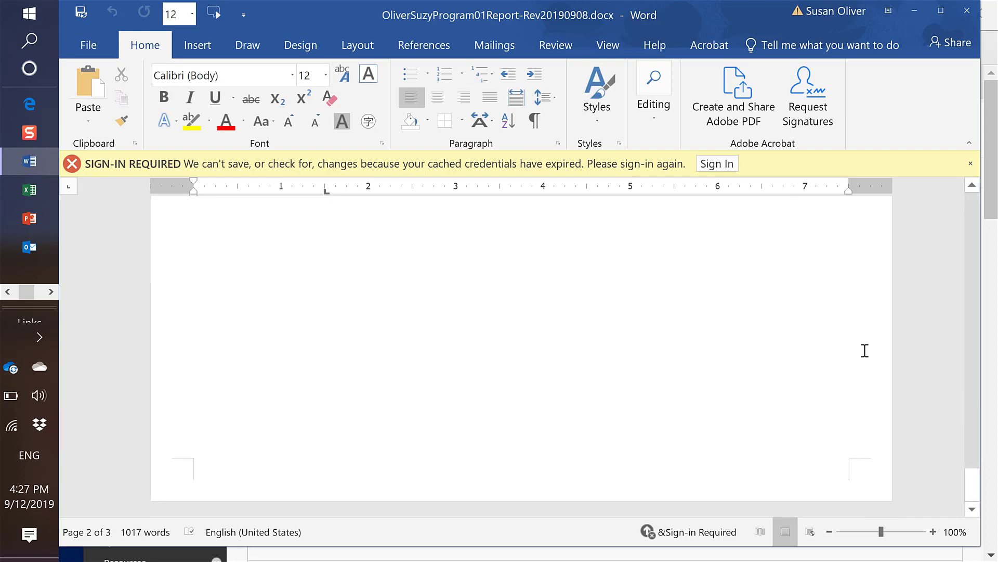
Step: Close the Word report and switch to the SMOProgram01Hotel folder in File Explorer
{"action": "left_click", "coordinate": [968, 15]}
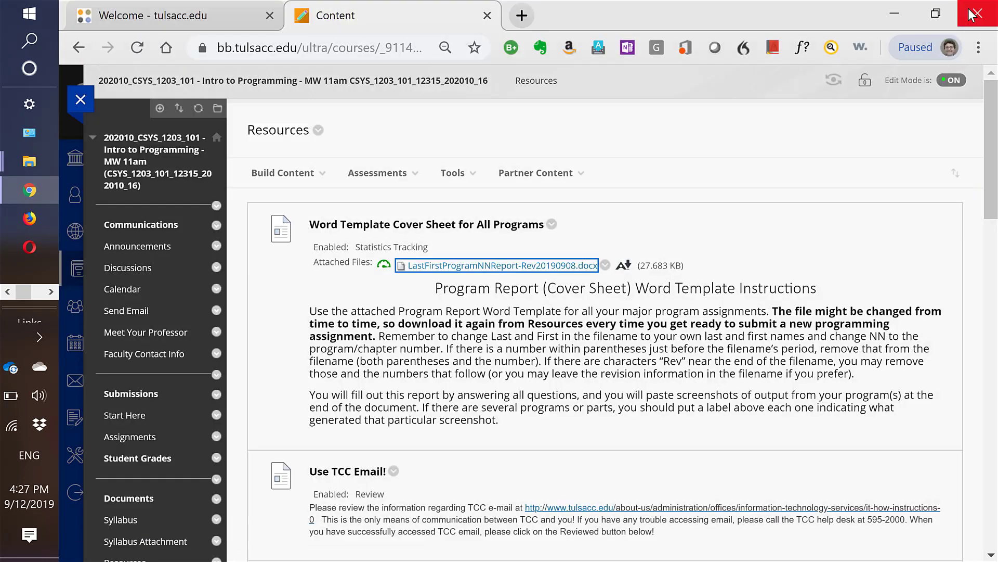
{"action": "key", "text": "alt+Tab"}
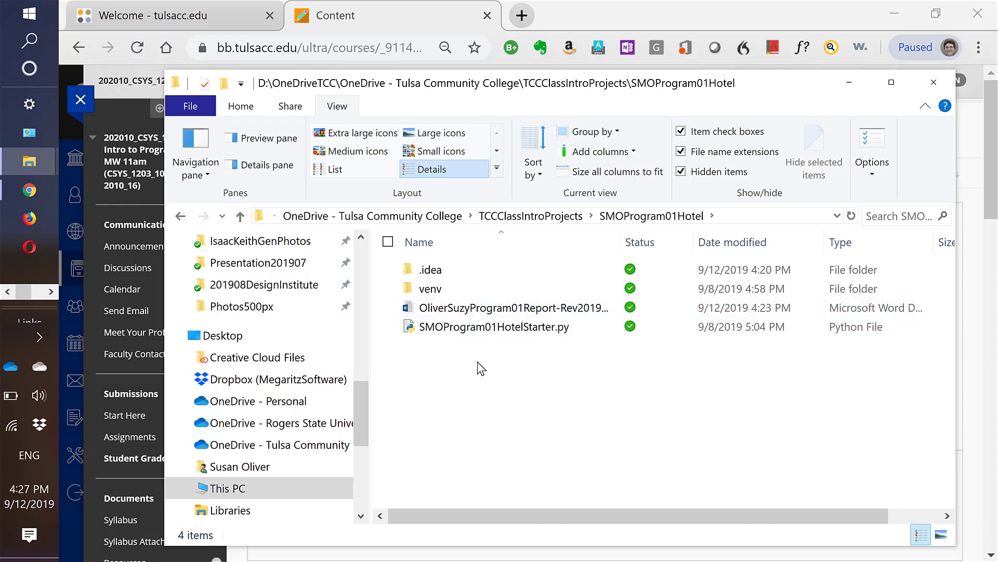
{"action": "left_click", "coordinate": [482, 309]}
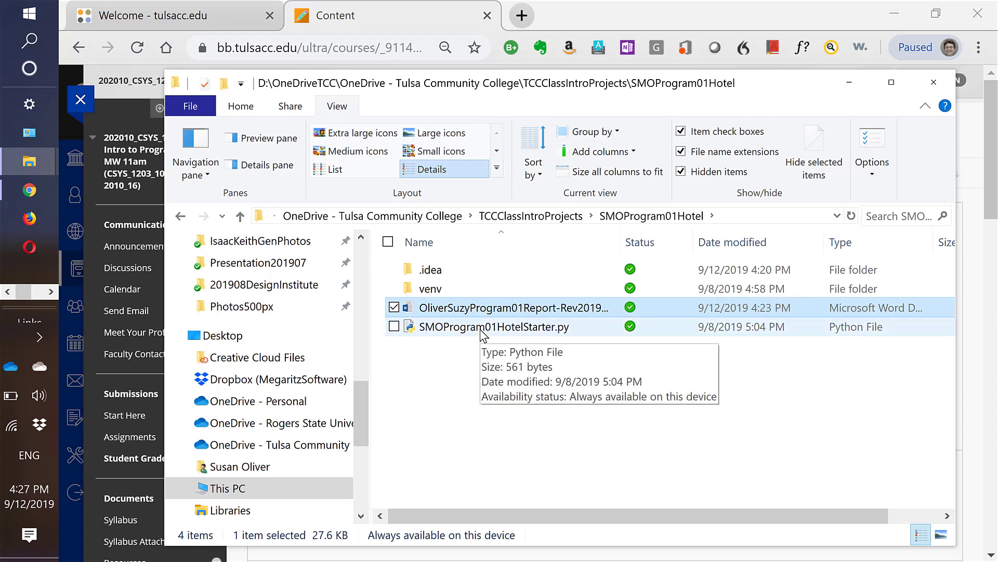
{"action": "left_click", "coordinate": [482, 333], "text": "ctrl"}
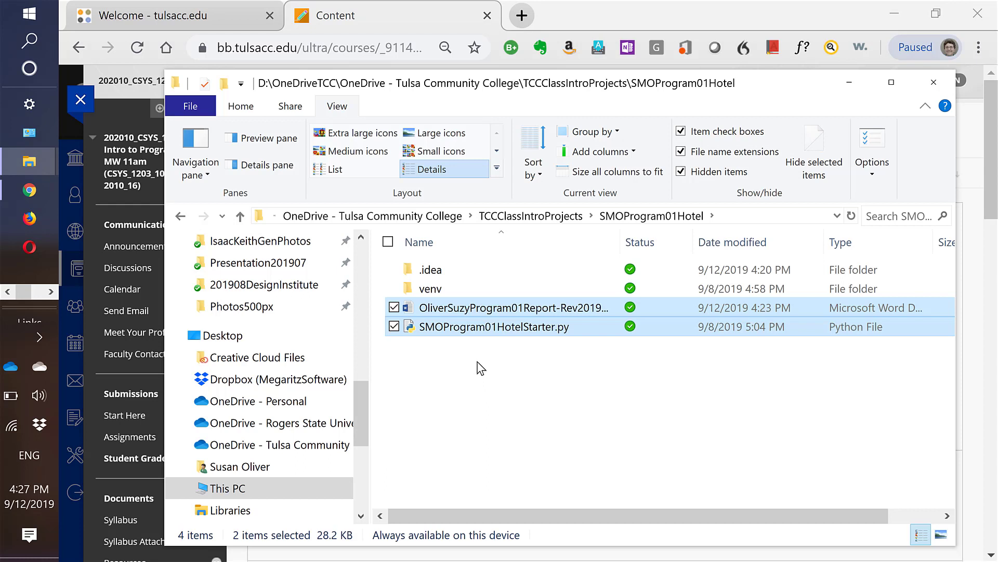
{"action": "right_click", "coordinate": [472, 332]}
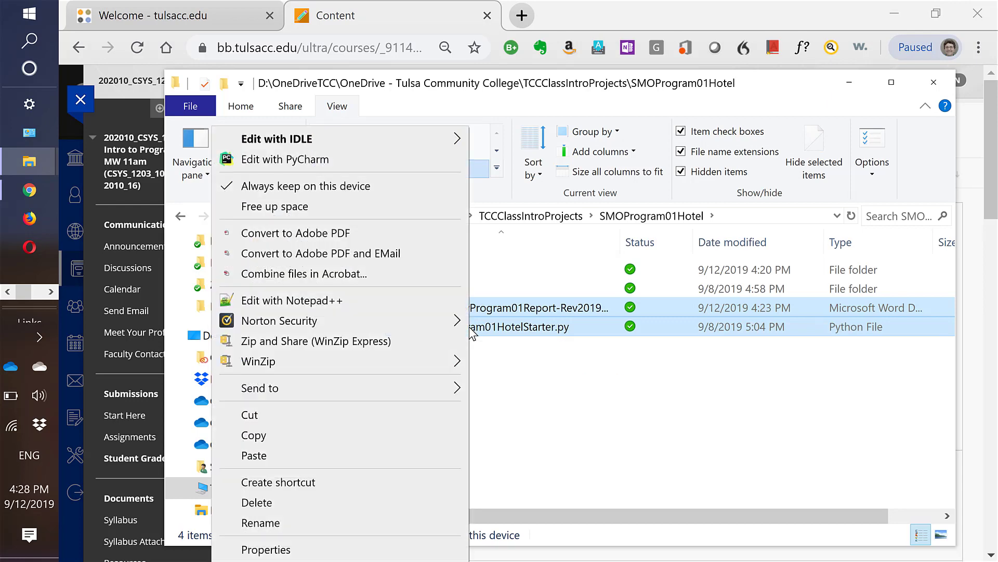
{"action": "left_click", "coordinate": [593, 386]}
Step: Compress the Program01 Word report and SMOProgram01HotelStarter.py together into a zipped folder
{"action": "left_click", "coordinate": [464, 310]}
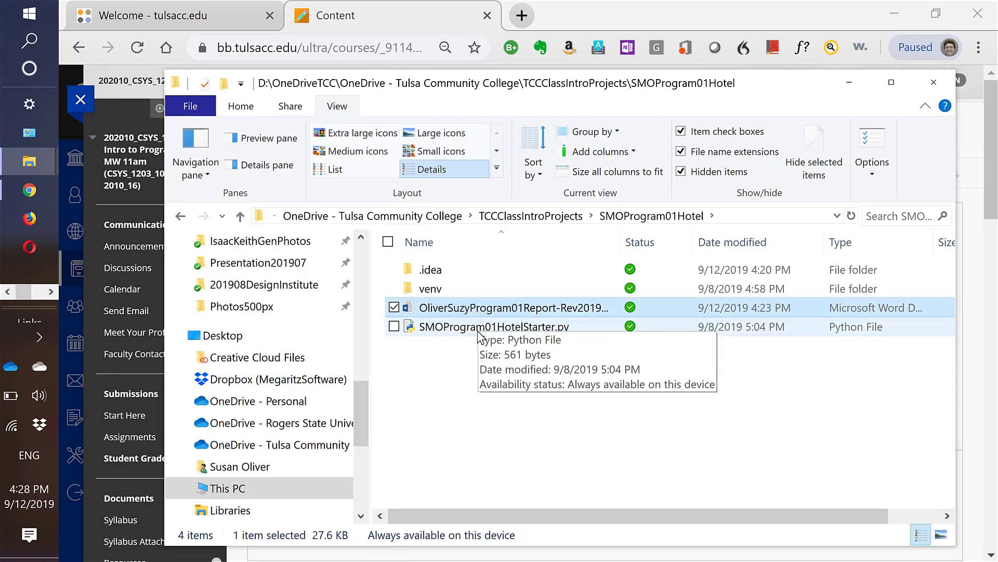
{"action": "left_click", "coordinate": [449, 330], "text": "ctrl"}
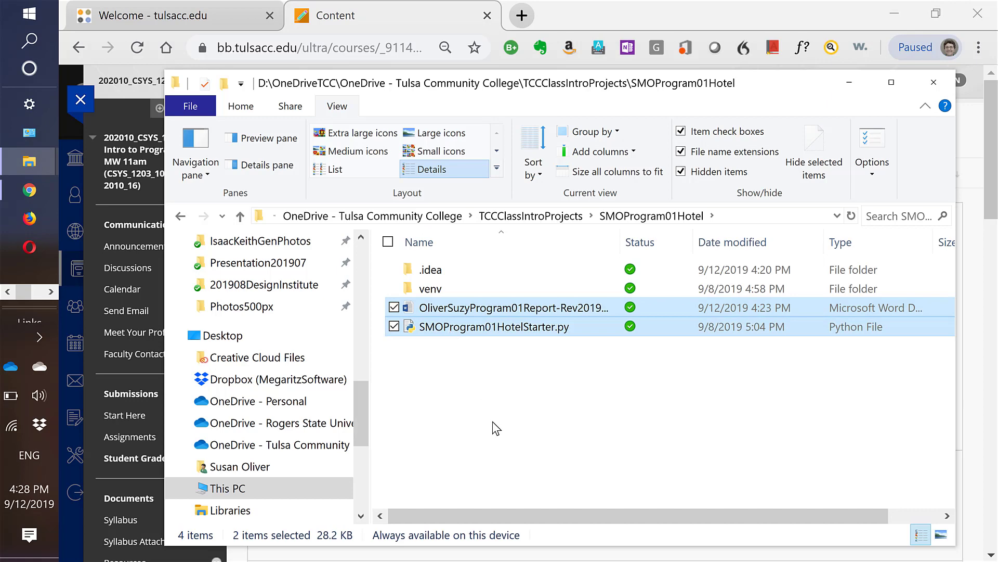
{"action": "right_click", "coordinate": [526, 312]}
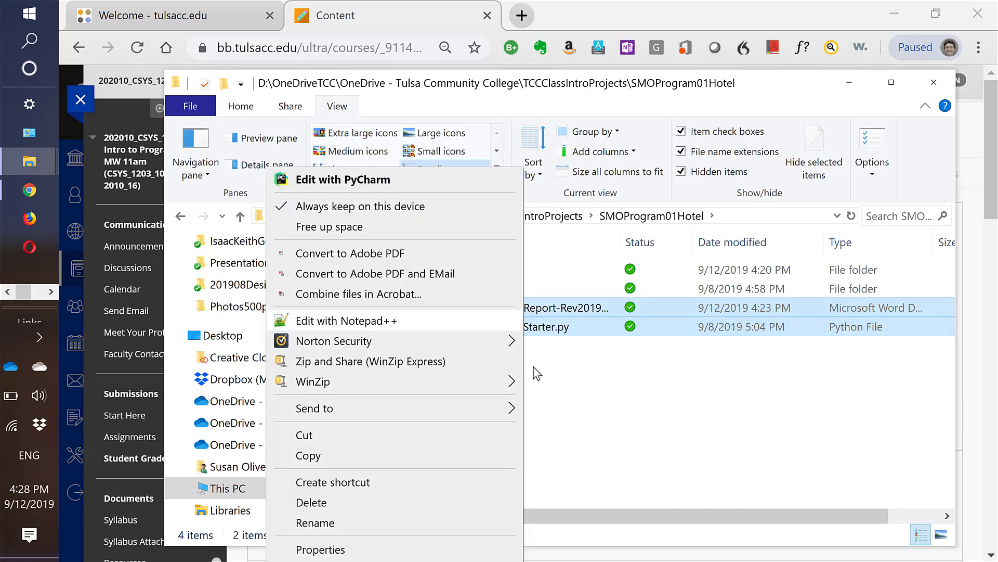
{"action": "mouse_move", "coordinate": [509, 411]}
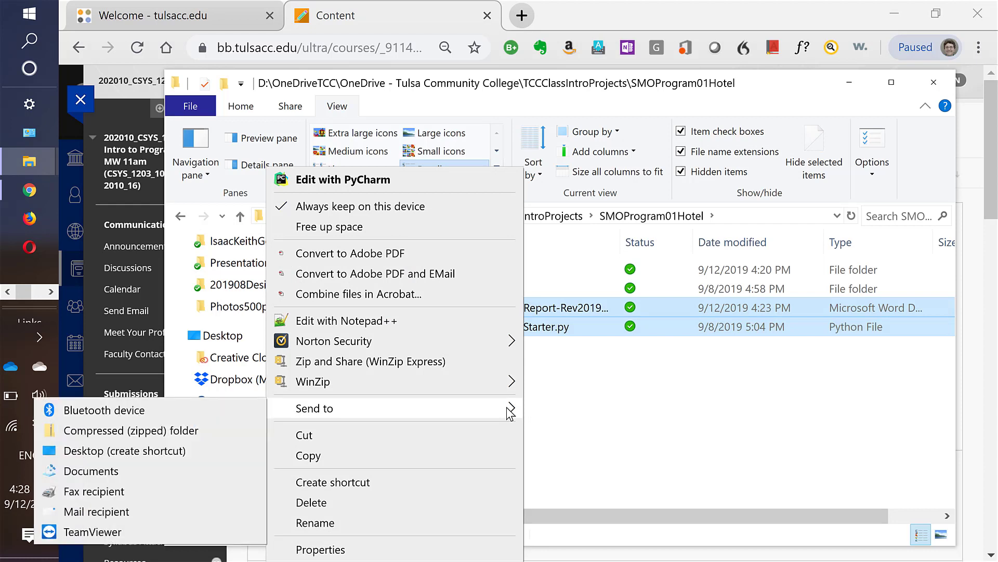
{"action": "left_click", "coordinate": [163, 431]}
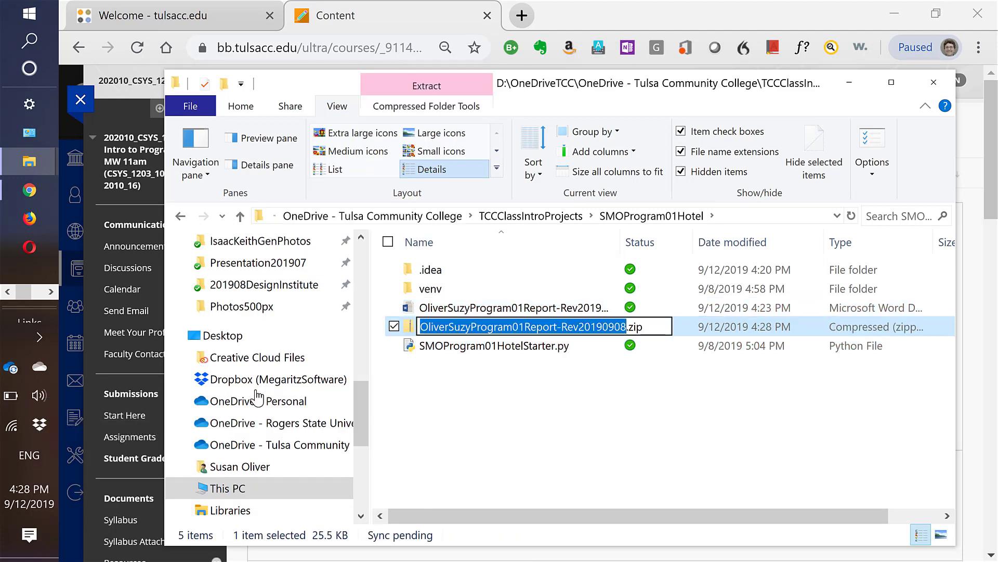
Step: Remove Report-Rev20190908 from the zip file's name, leaving the student's last and first name followed by Program01
{"action": "left_click", "coordinate": [627, 327]}
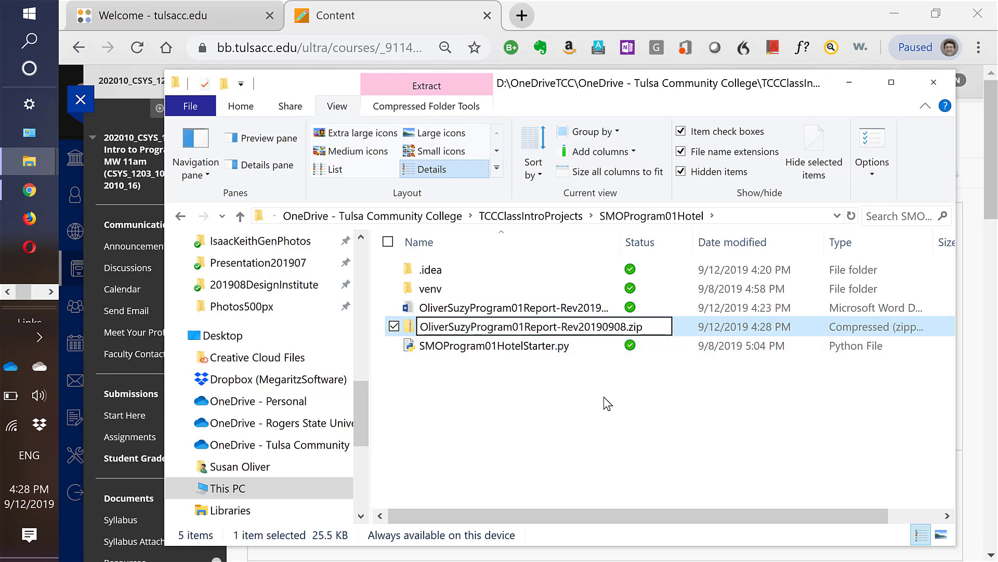
{"action": "key", "text": "BackSpace"}
{"action": "key", "text": "BackSpace"}
{"action": "key", "text": "BackSpace"}
{"action": "key", "text": "BackSpace"}
{"action": "key", "text": "BackSpace"}
{"action": "key", "text": "BackSpace"}
{"action": "key", "text": "BackSpace"}
{"action": "key", "text": "BackSpace"}
{"action": "key", "text": "BackSpace"}
{"action": "key", "text": "BackSpace"}
{"action": "key", "text": "BackSpace"}
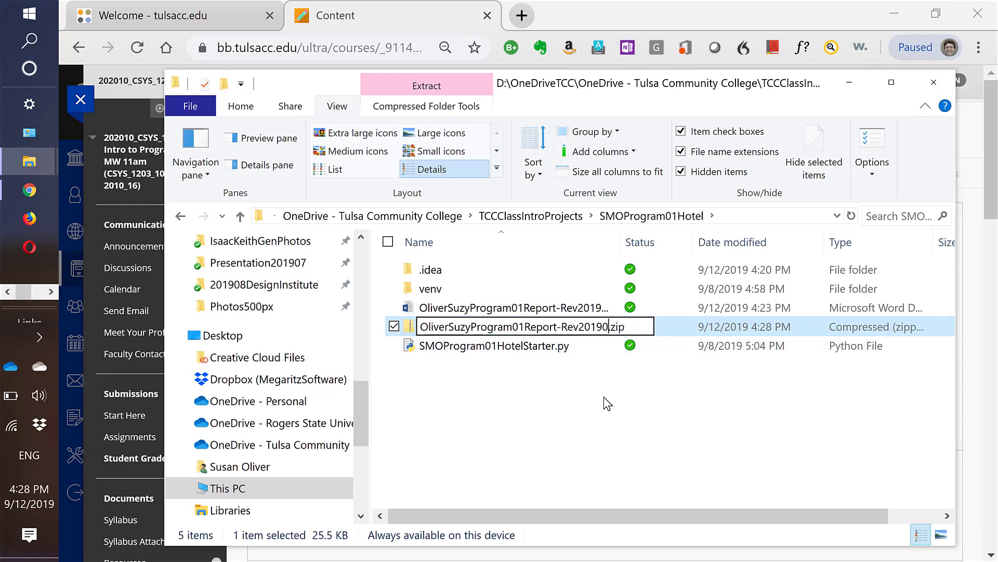
{"action": "key", "text": "BackSpace"}
{"action": "key", "text": "BackSpace"}
{"action": "key", "text": "BackSpace"}
{"action": "key", "text": "BackSpace"}
{"action": "key", "text": "BackSpace"}
{"action": "key", "text": "BackSpace"}
{"action": "key", "text": "BackSpace"}
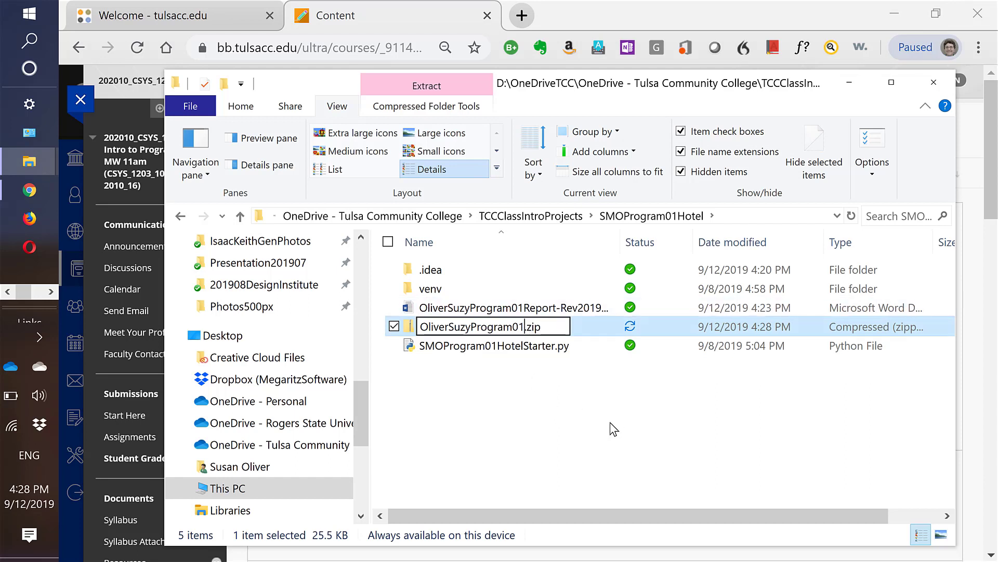
{"action": "key", "text": "Return"}
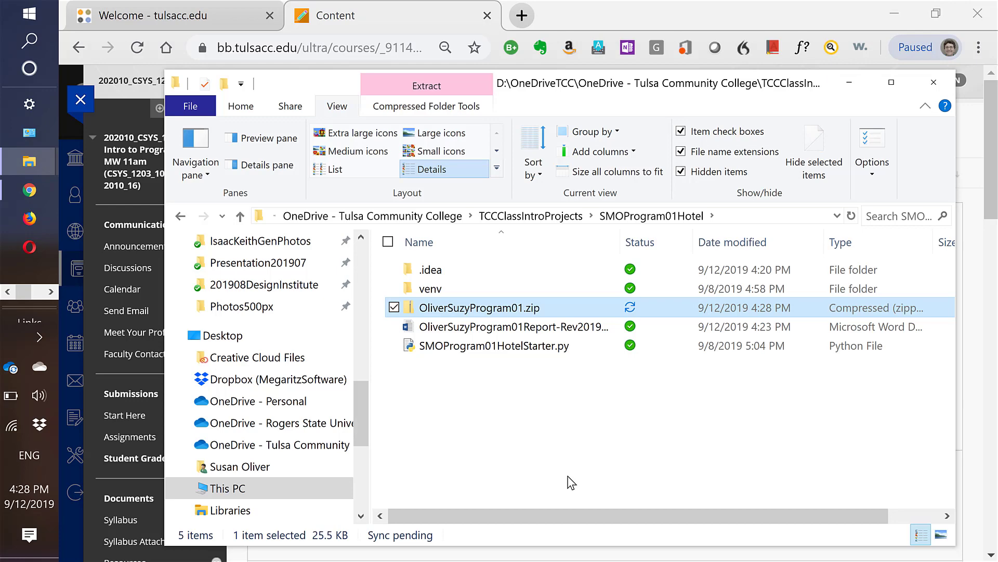
Step: Switch to Blackboard in Chrome and open the Program1 assignment in the Chapter01 folder of Assignments
{"action": "key", "text": "alt+Tab"}
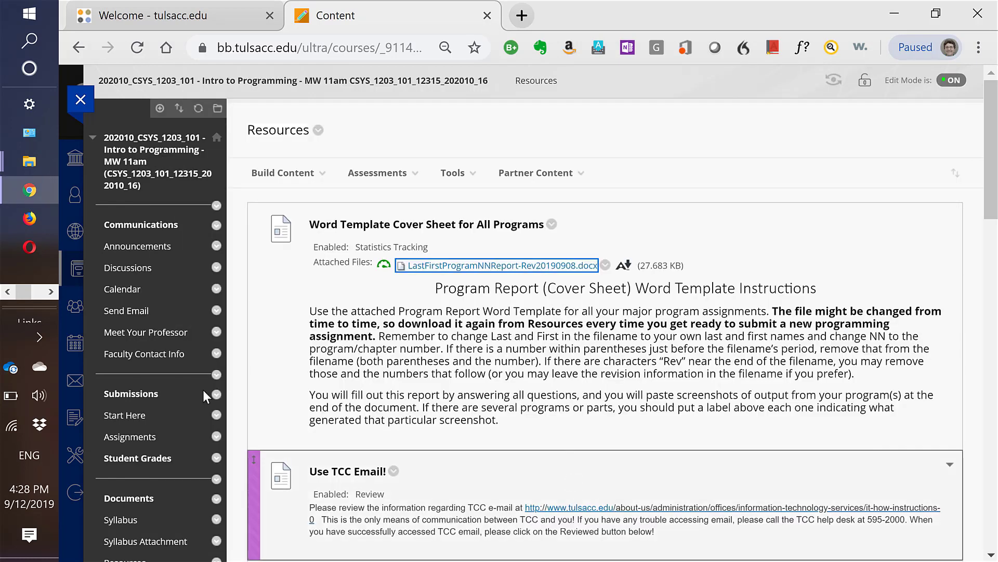
{"action": "left_click", "coordinate": [138, 441]}
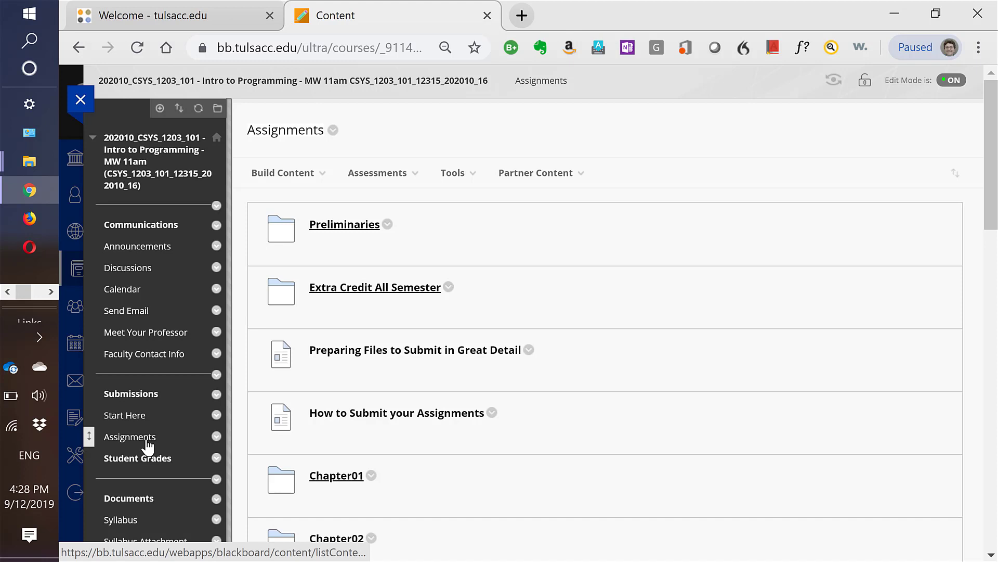
{"action": "scroll", "coordinate": [551, 319], "scroll_direction": "down", "scroll_amount": 2}
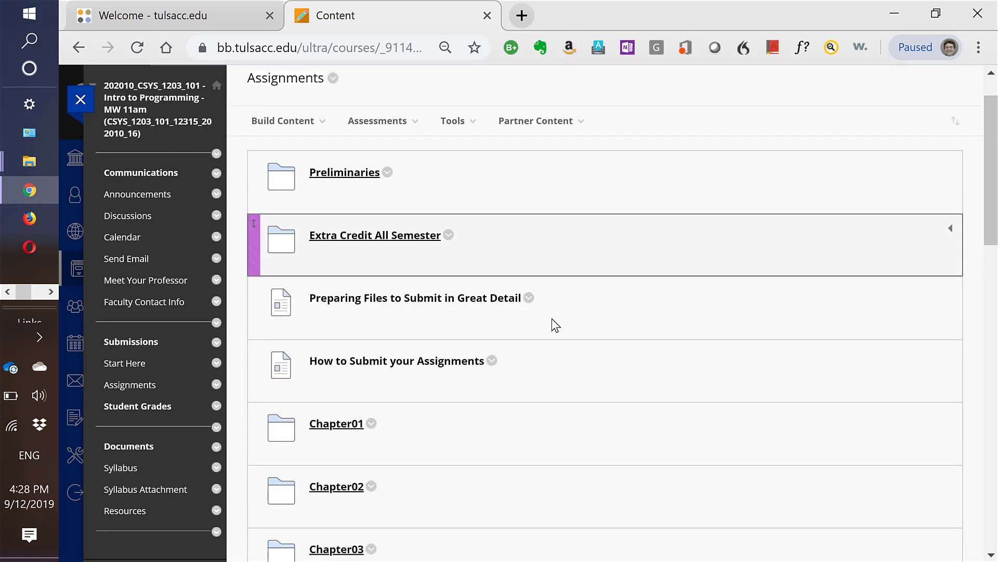
{"action": "left_click", "coordinate": [351, 381]}
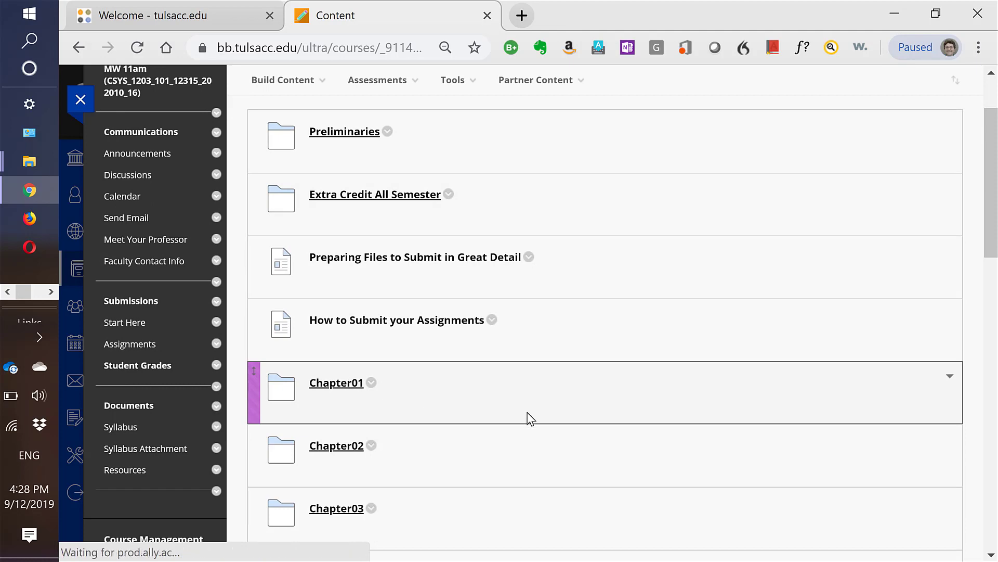
{"action": "scroll", "coordinate": [529, 411], "scroll_direction": "down", "scroll_amount": 3}
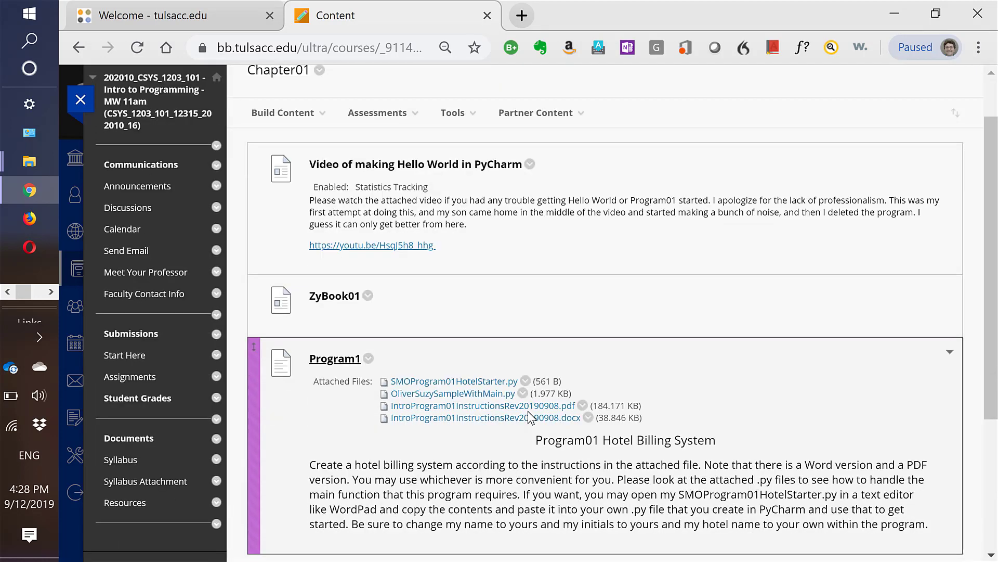
{"action": "left_click", "coordinate": [343, 286]}
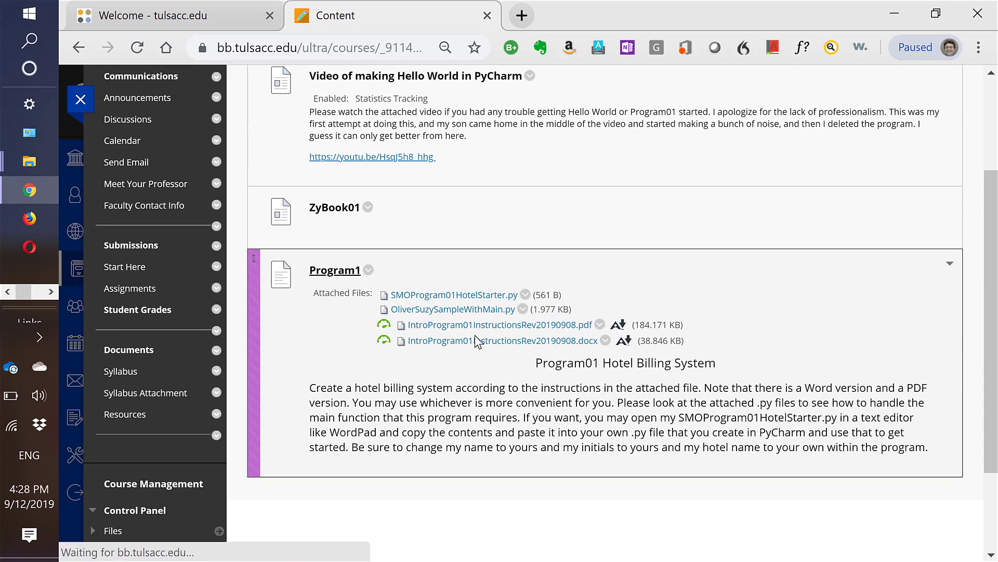
Step: Attach the Program01 zip file from the local SMOProgram01Hotel folder to the Program1 assignment and submit it
{"action": "scroll", "coordinate": [475, 335], "scroll_direction": "down", "scroll_amount": 6}
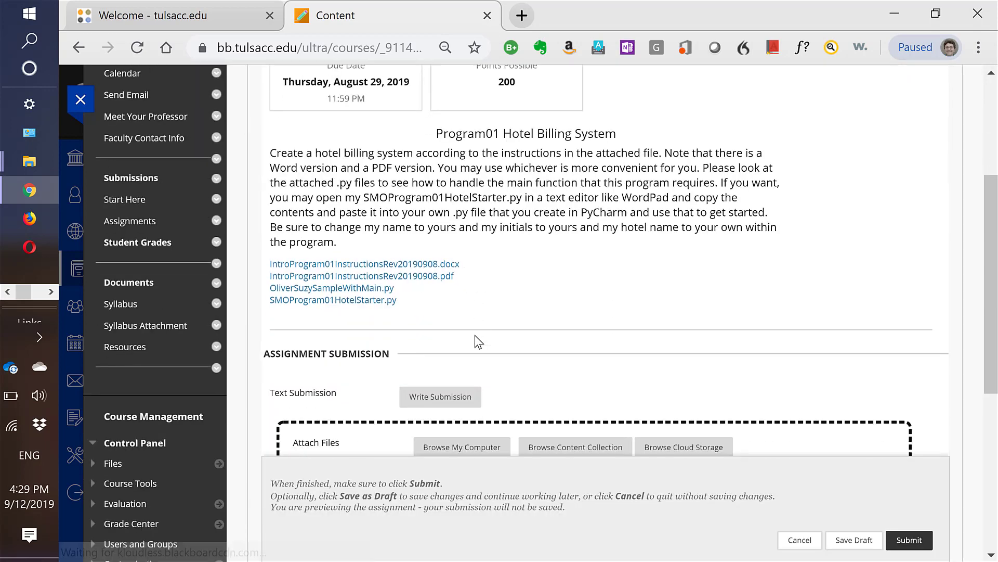
{"action": "scroll", "coordinate": [476, 334], "scroll_direction": "down", "scroll_amount": 2}
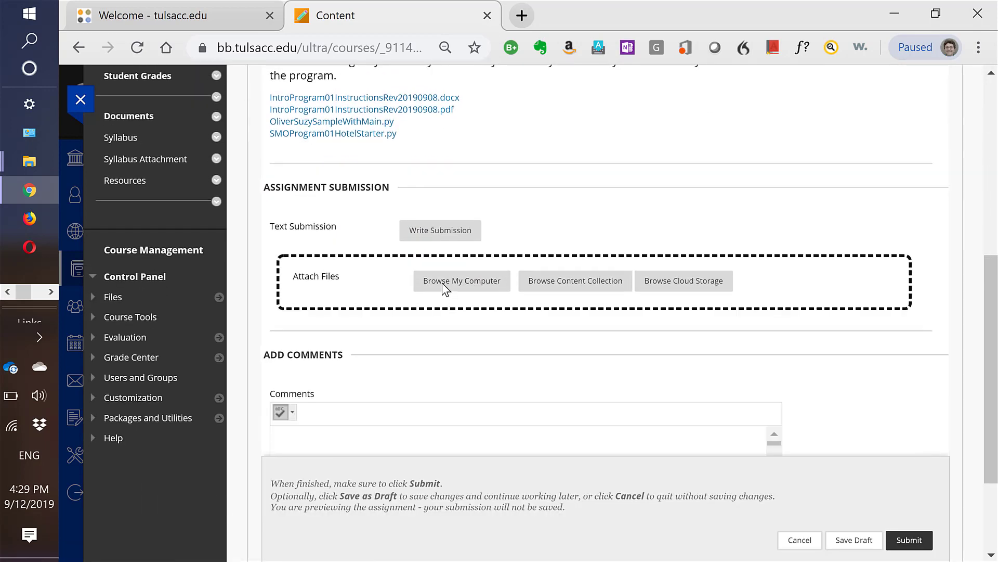
{"action": "left_click", "coordinate": [442, 280]}
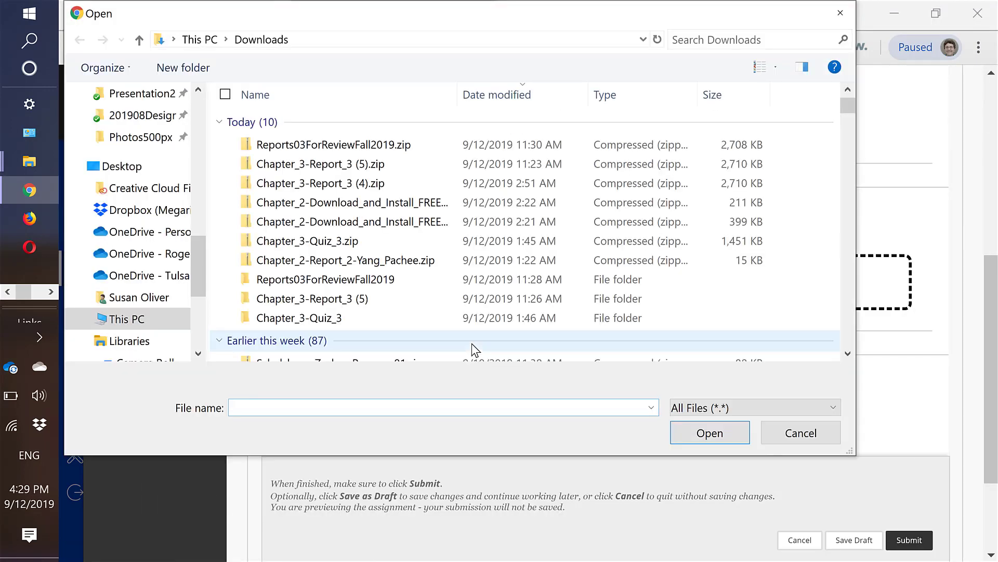
{"action": "left_click", "coordinate": [448, 49]}
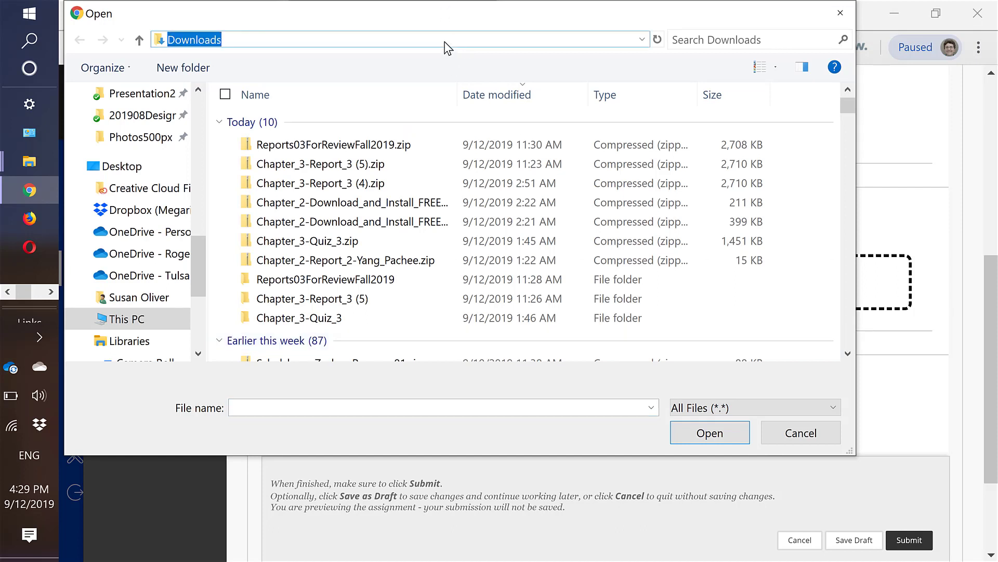
{"action": "key", "text": "ctrl+v"}
{"action": "key", "text": "Return"}
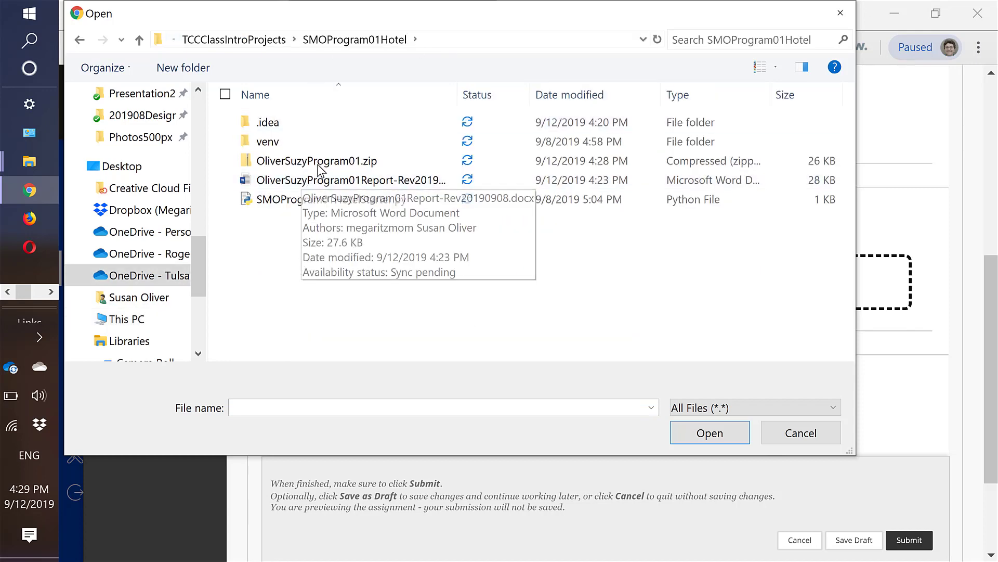
{"action": "left_click", "coordinate": [319, 162]}
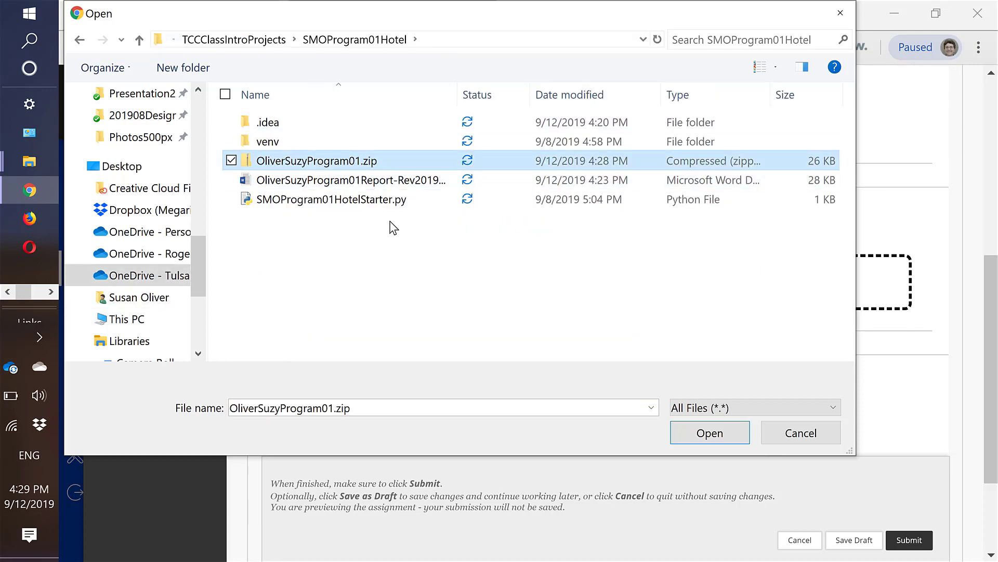
{"action": "left_click", "coordinate": [710, 433]}
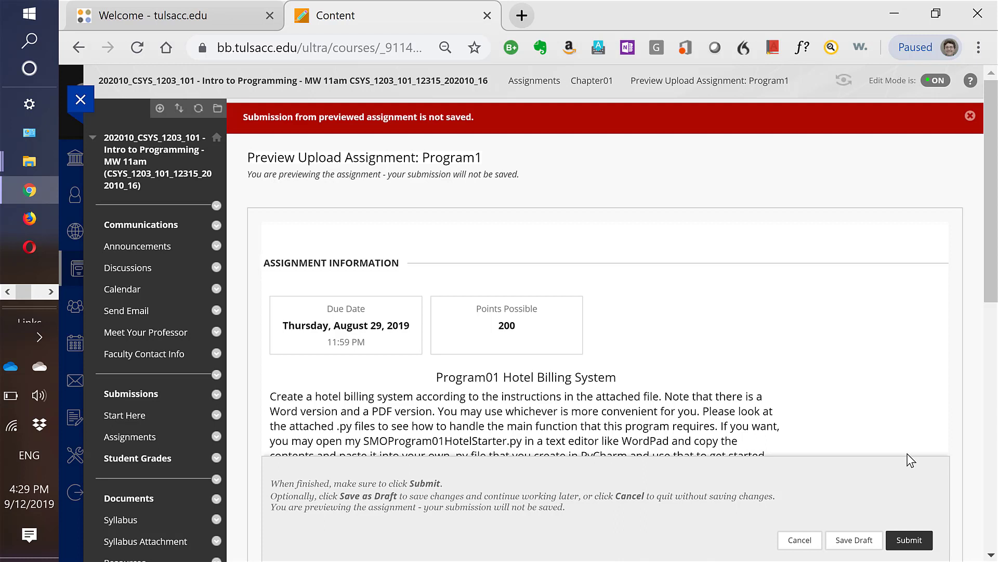
{"action": "key", "text": "XF86AudioMute"}
{"action": "key", "text": "XF86AudioMute"}
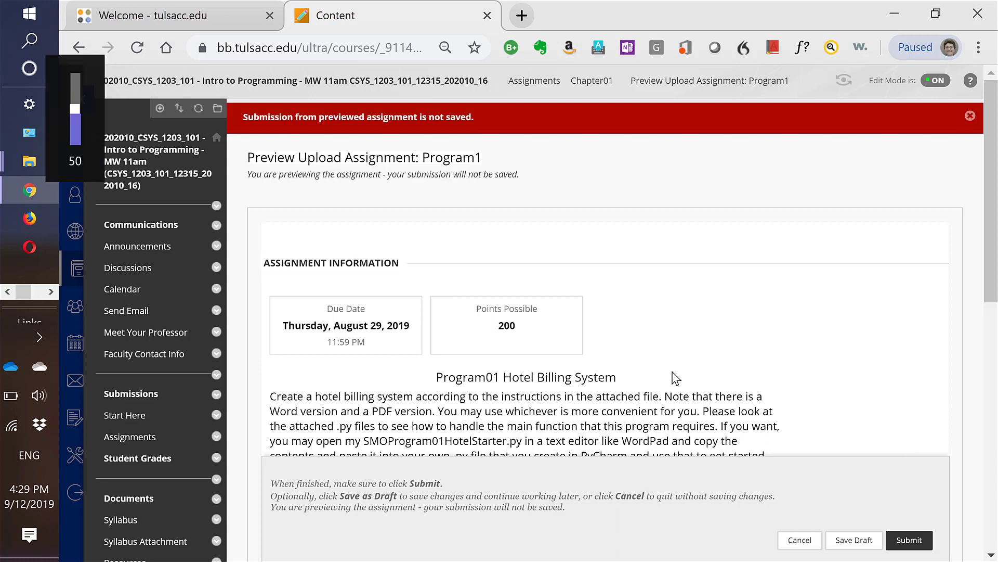
{"action": "key", "text": "alt+Tab"}
{"action": "key", "text": "alt+Tab"}
{"action": "key", "text": "alt+Tab"}
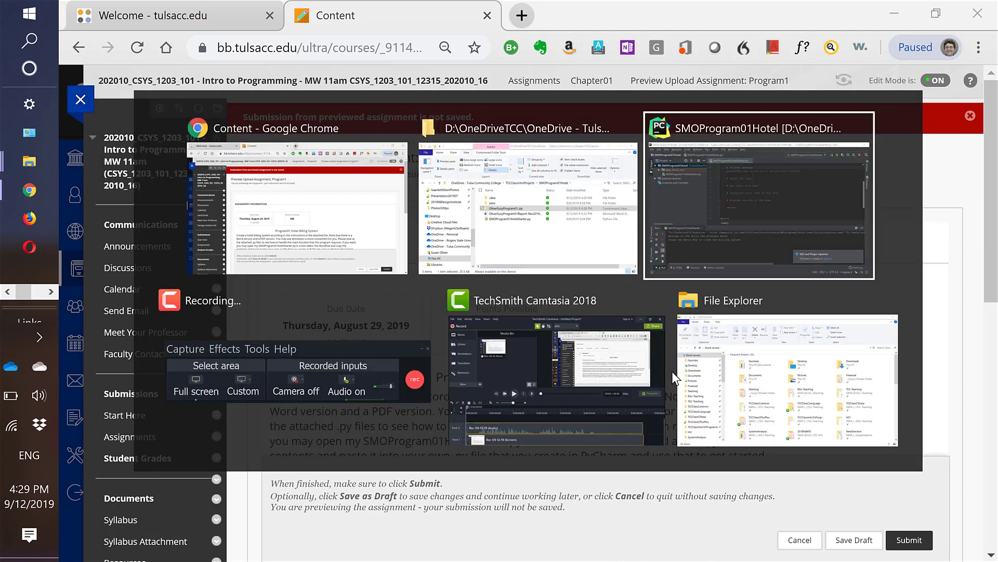
{"action": "key", "text": "alt+Tab"}
{"action": "key", "text": "alt+shift+Tab"}
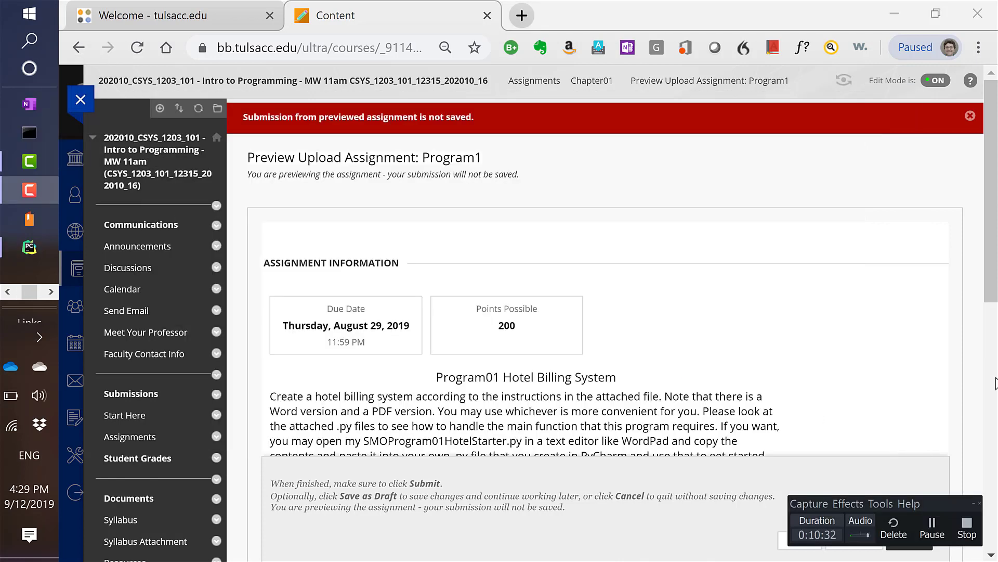